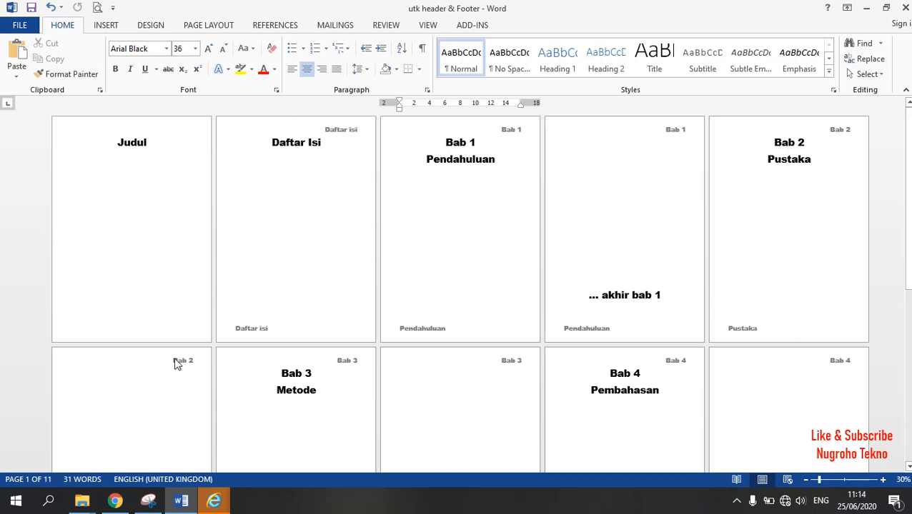
Step: Examine the chapter headers and footers across all pages of the finished sample document
scroll(176, 364, "down", 1)
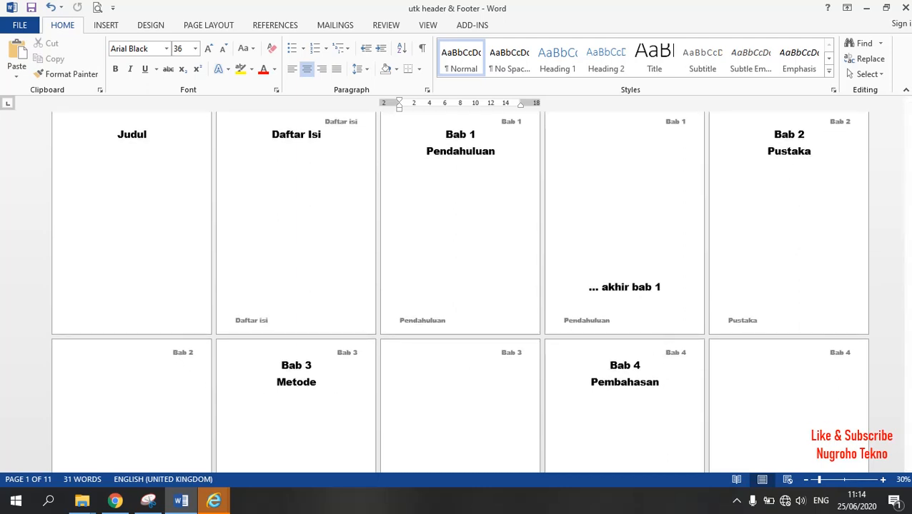
mouse_move(908, 285)
left_mouse_down()
mouse_move(901, 350)
mouse_move(909, 266)
mouse_move(909, 286)
left_mouse_up()
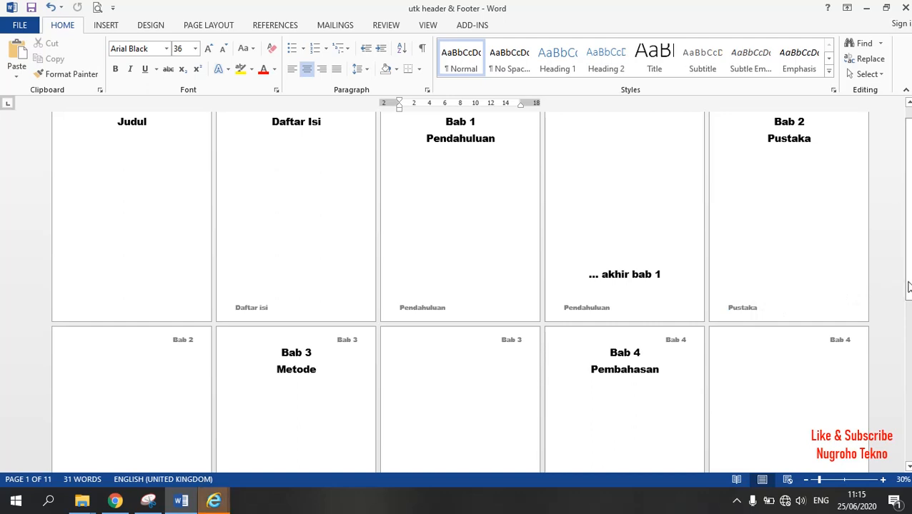
left_click_drag(903, 283, 898, 362)
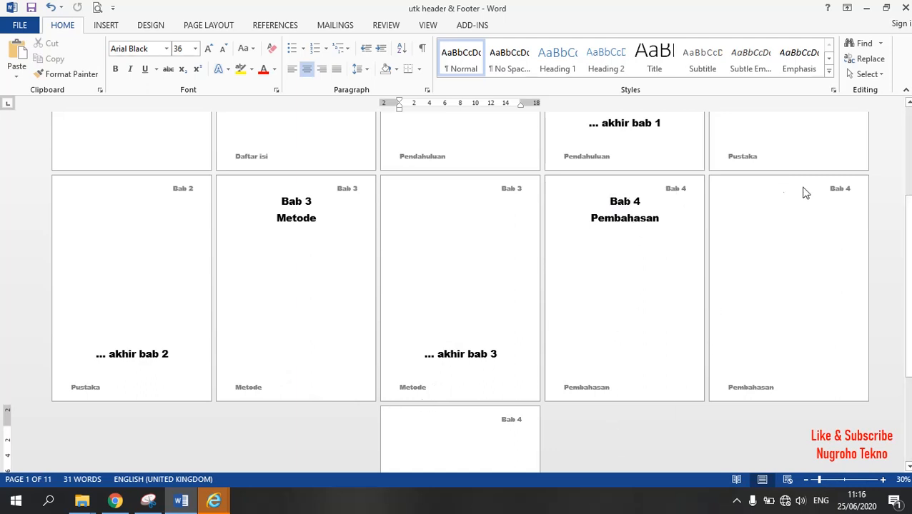
left_click_drag(908, 334, 892, 424)
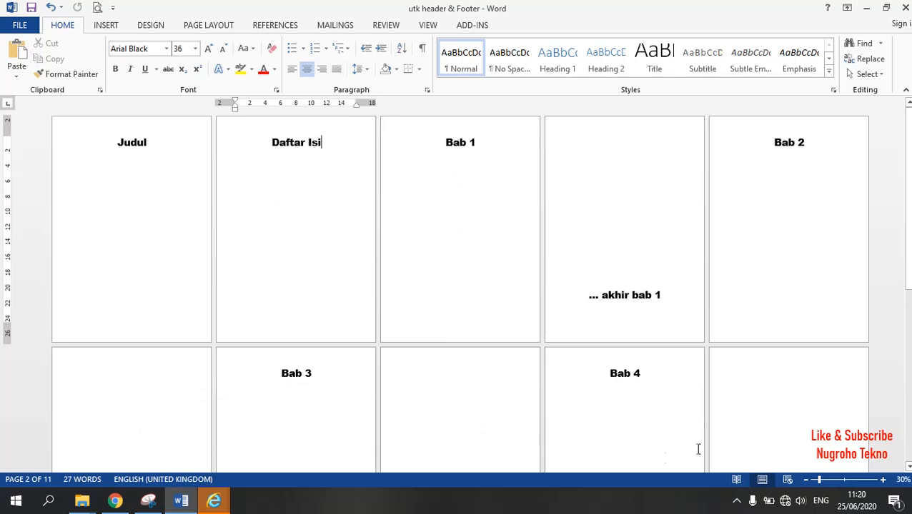
Step: Insert a continuous section break at the end of the Judul page and show the header section labels
left_click(142, 304)
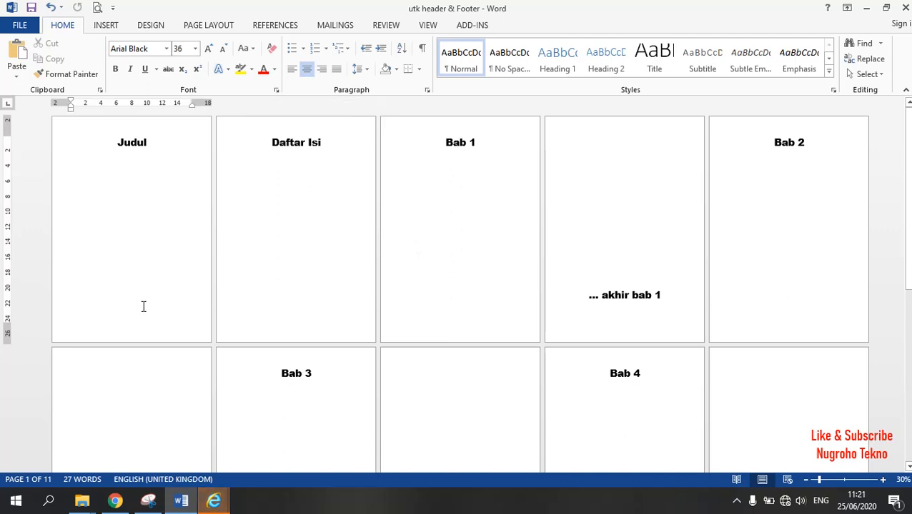
left_click(143, 306)
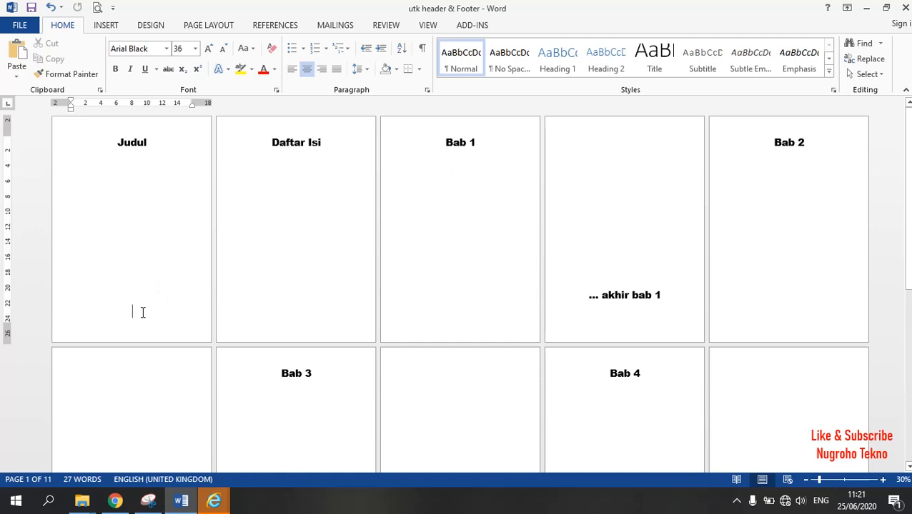
left_click(208, 26)
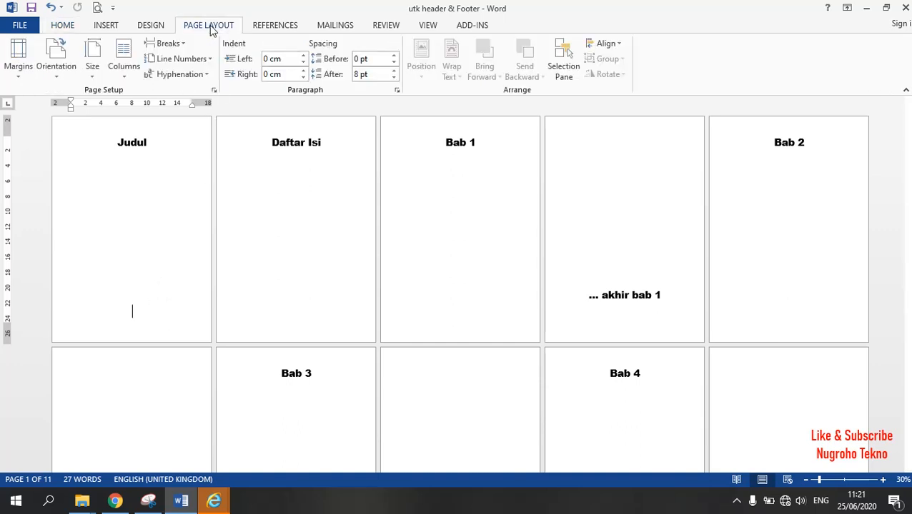
left_click(179, 45)
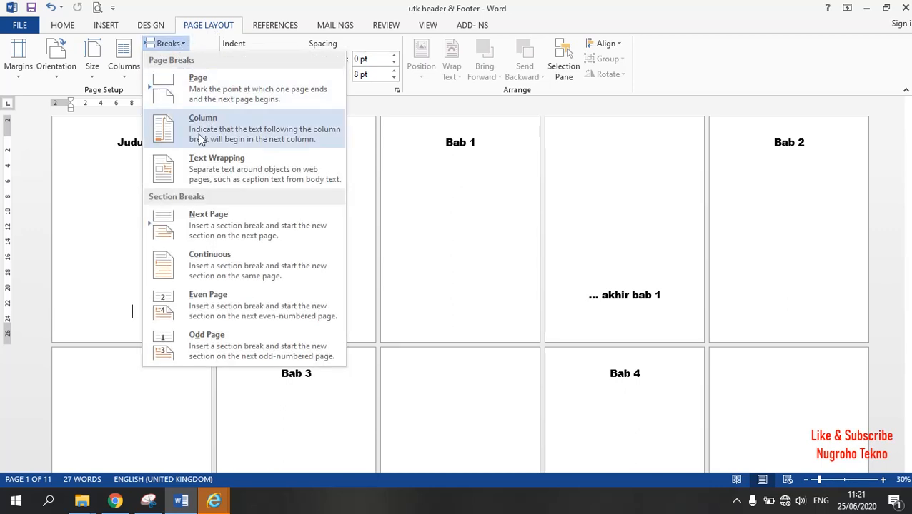
left_click(230, 270)
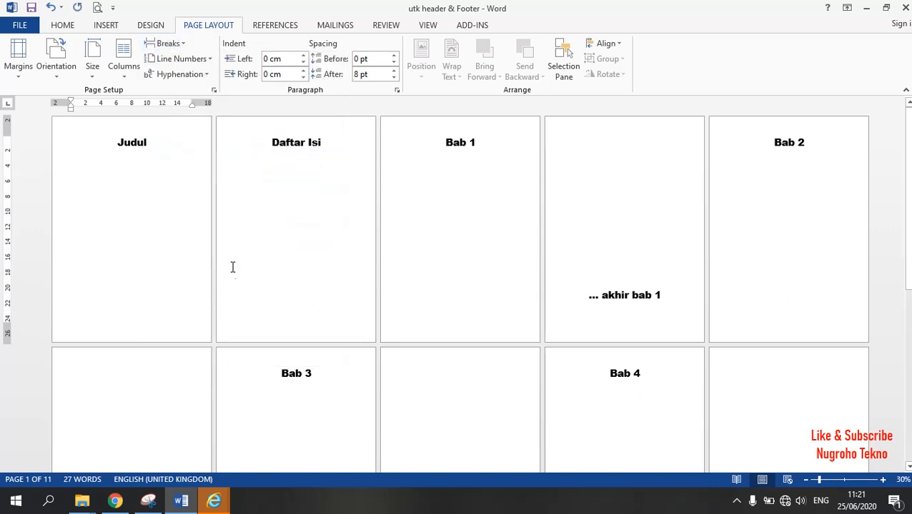
double_click(280, 126)
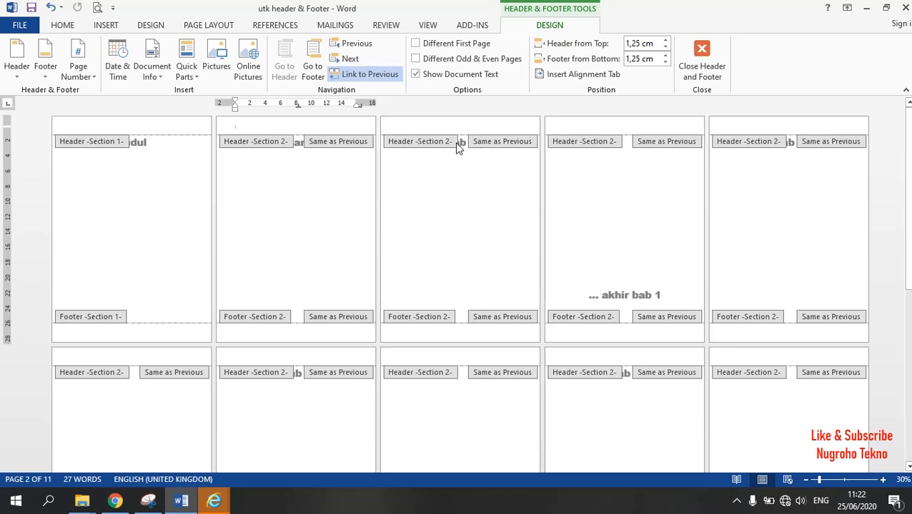
Step: Insert a continuous section break at the end of the Daftar Isi page and check the section labels in the headers
double_click(326, 285)
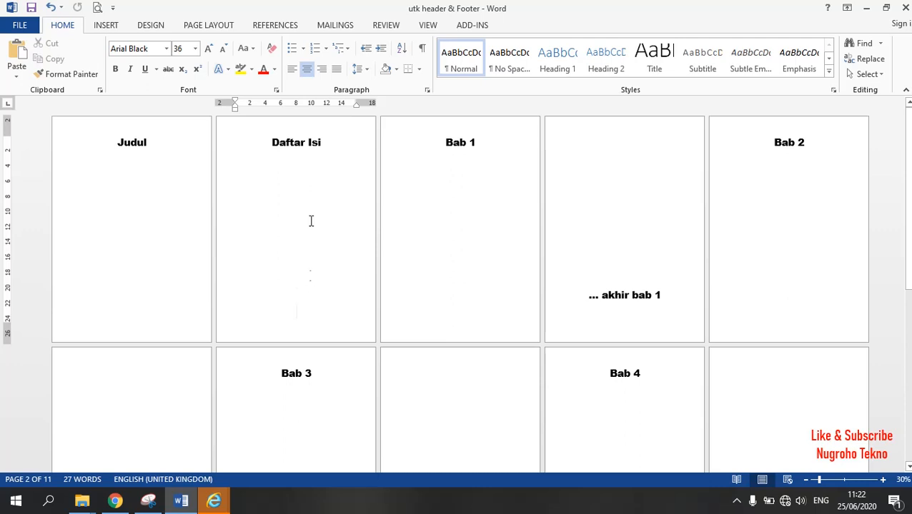
left_click(223, 28)
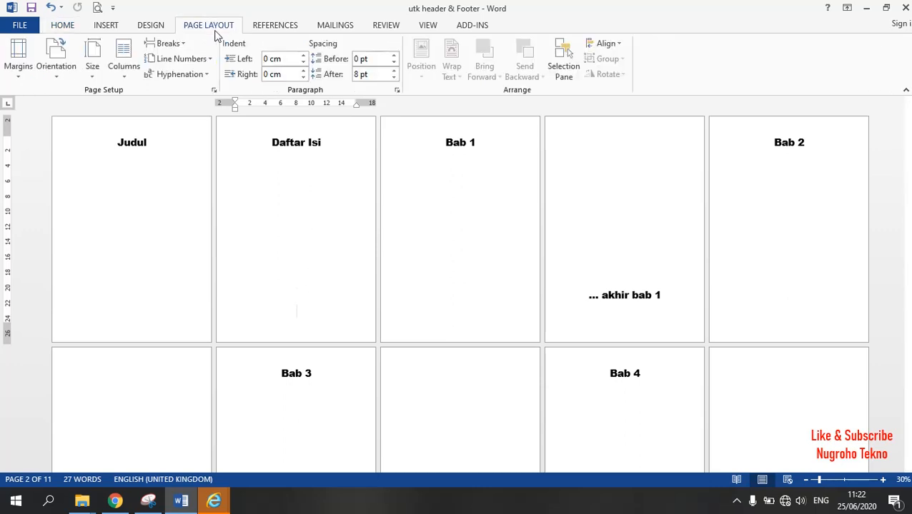
left_click(181, 44)
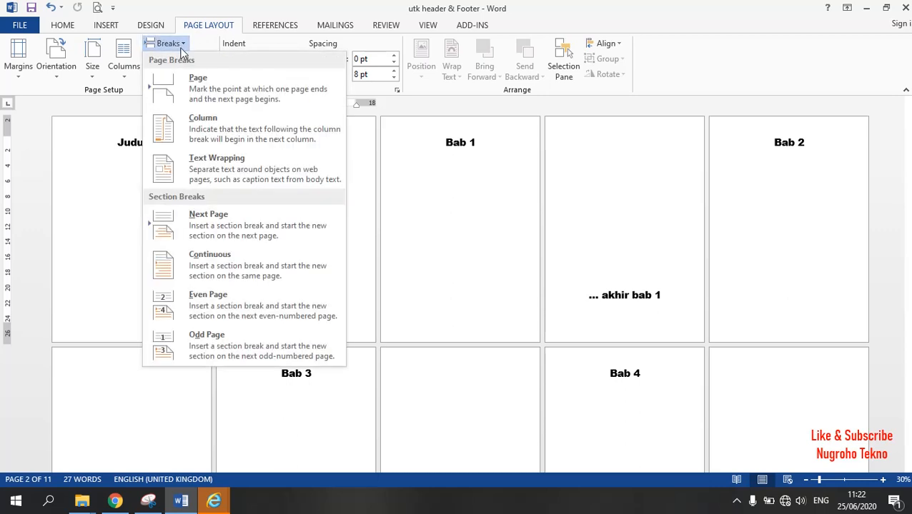
left_click(250, 260)
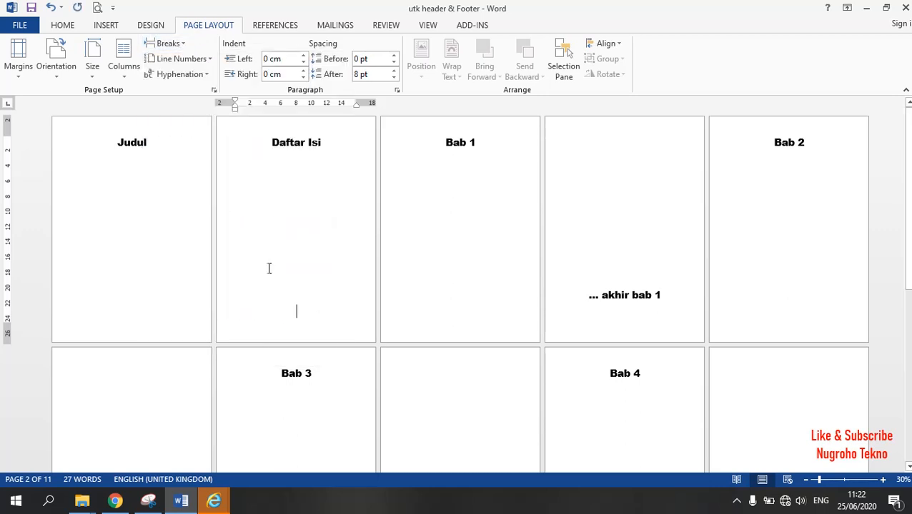
double_click(481, 126)
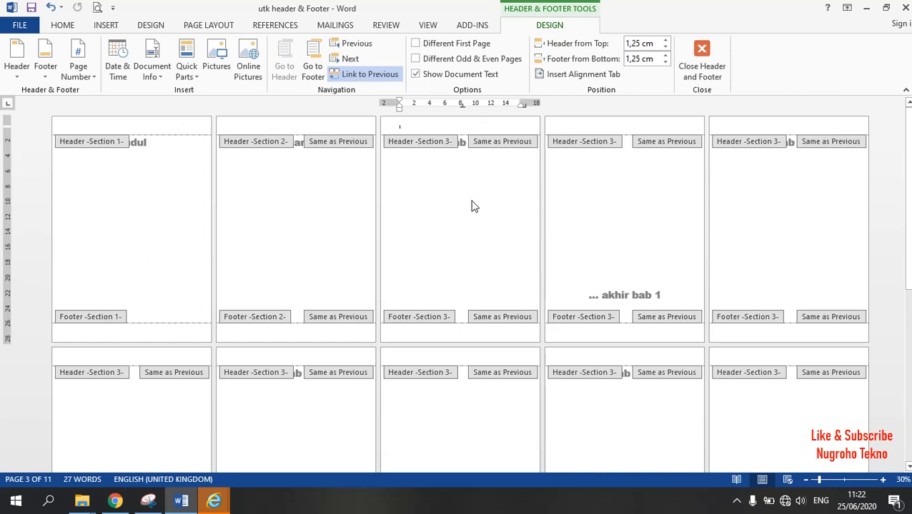
double_click(606, 259)
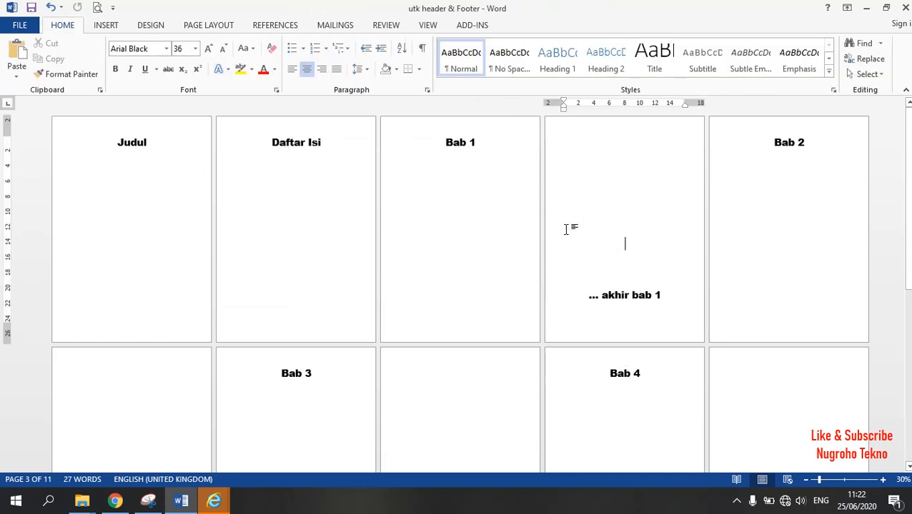
Step: Insert a continuous section break below "... akhir bab 1" and check the section label in the Bab 2 header
left_click(637, 312)
left_click(214, 26)
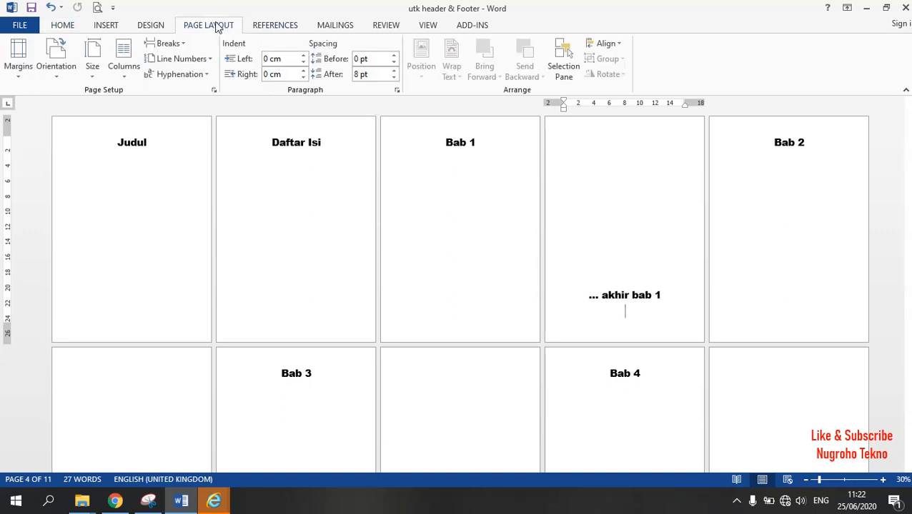
left_click(183, 44)
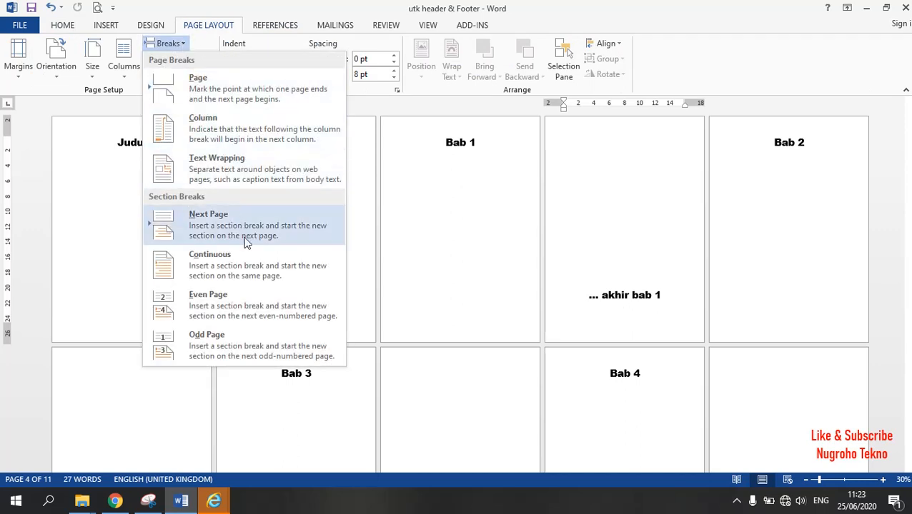
left_click(253, 264)
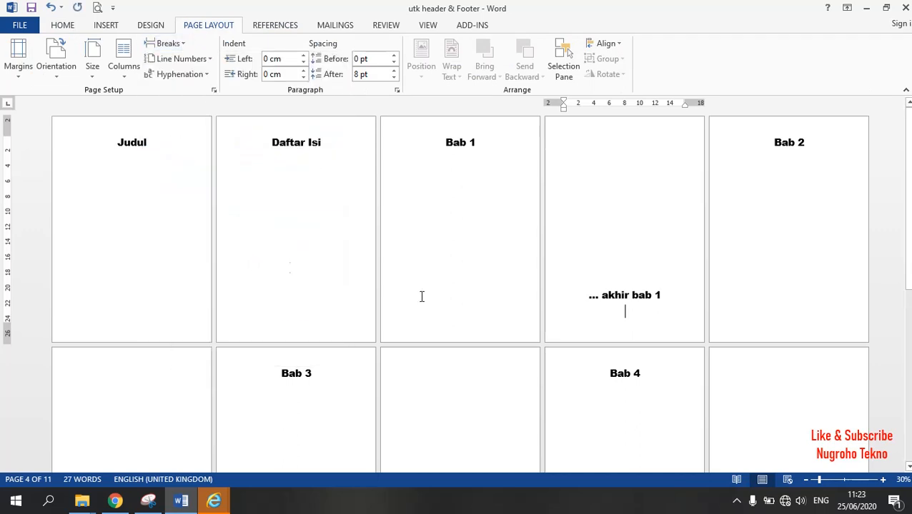
double_click(773, 129)
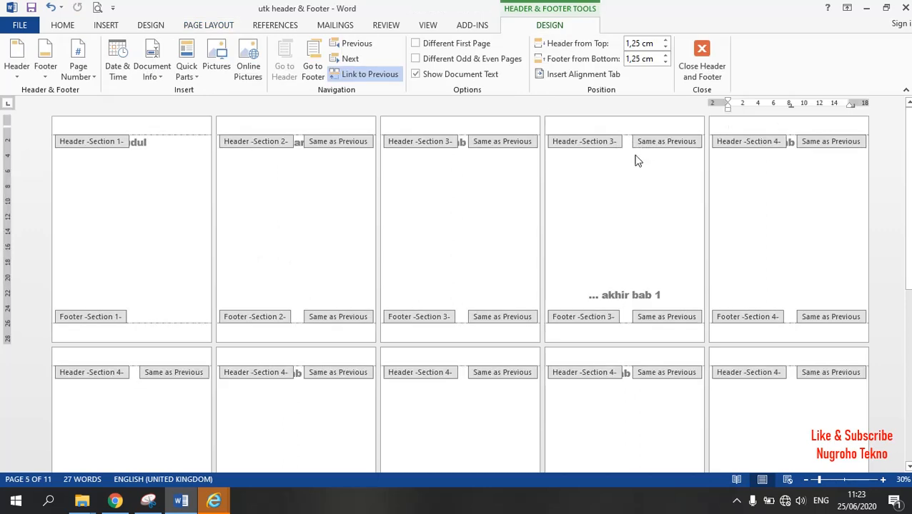
double_click(778, 286)
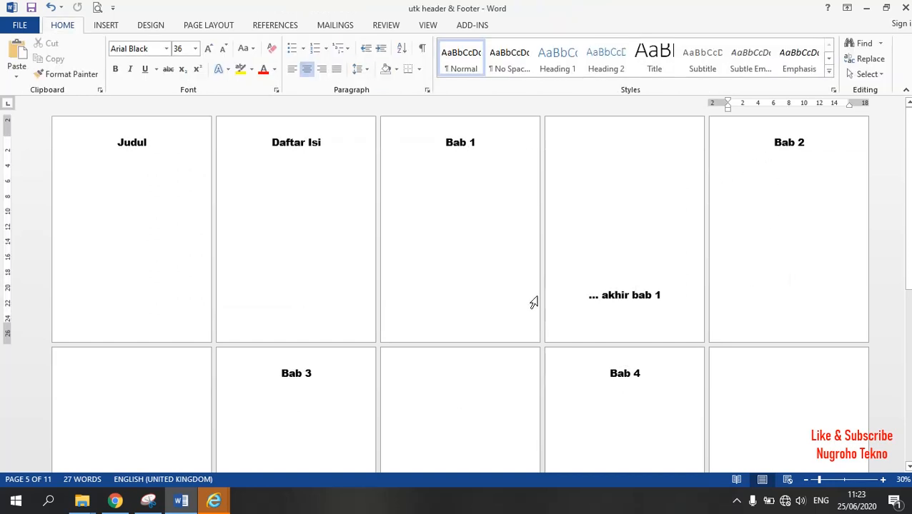
Step: Insert a continuous section break below the "... akhir bab 2" line
scroll(537, 297, "down", 1)
scroll(537, 297, "down", 2)
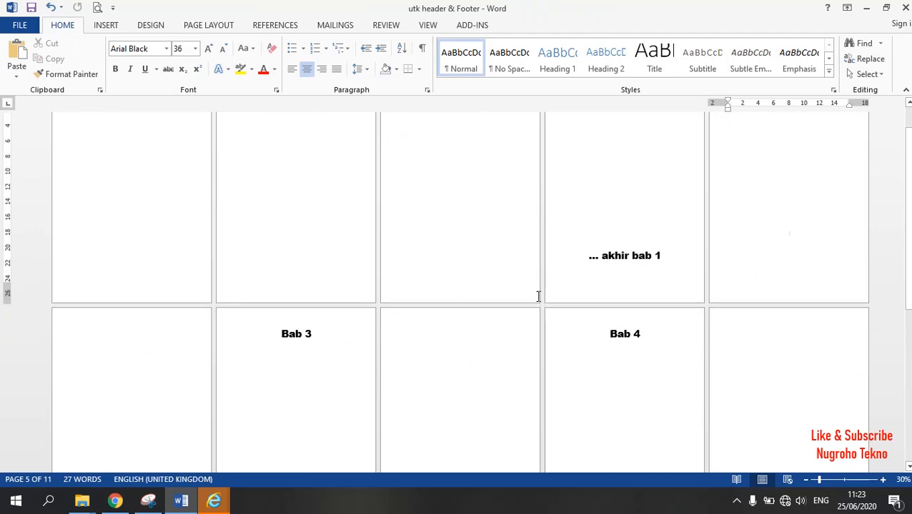
scroll(538, 297, "down", 2)
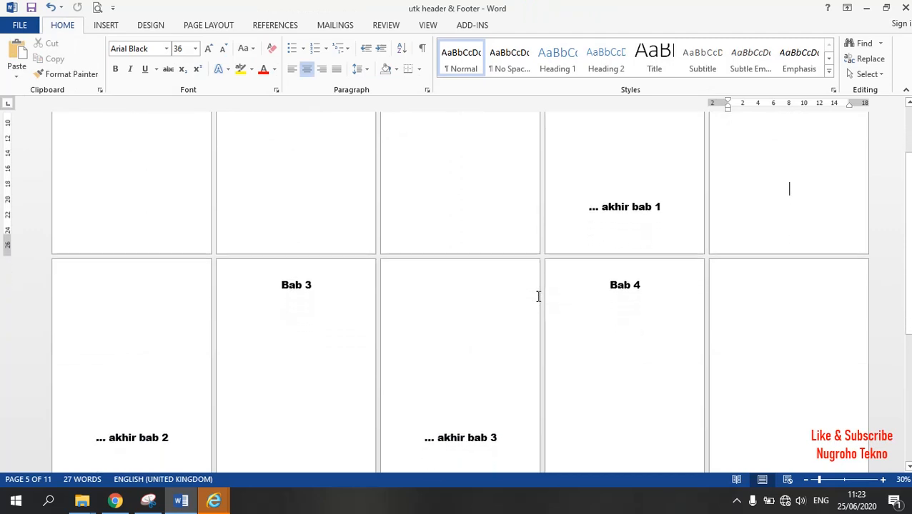
scroll(147, 404, "down", 1)
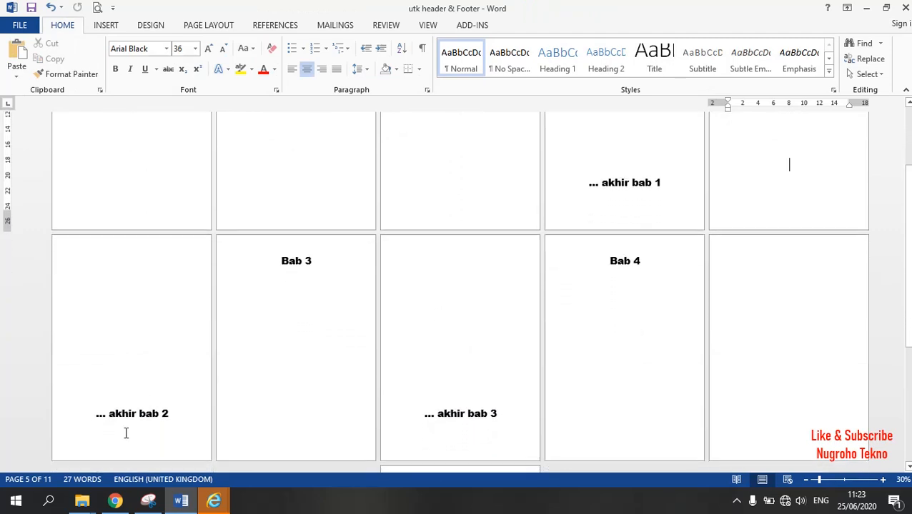
left_click(127, 431)
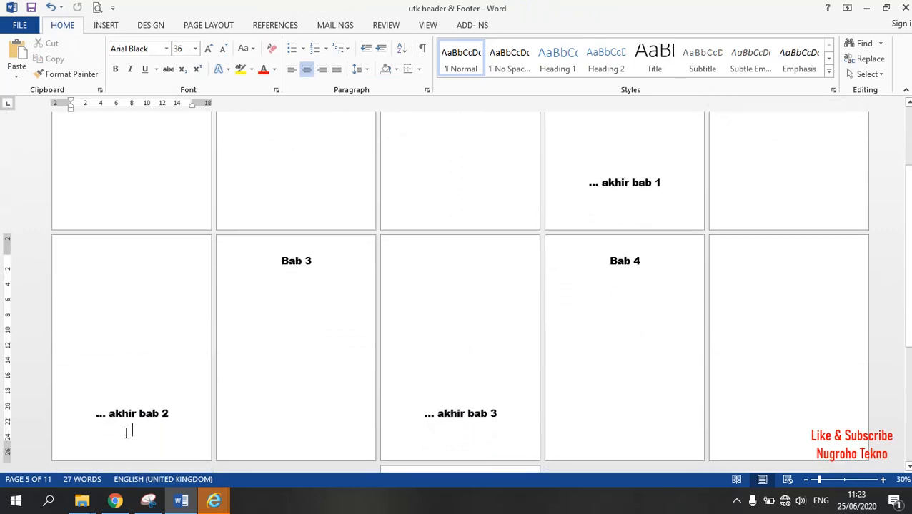
left_click(213, 29)
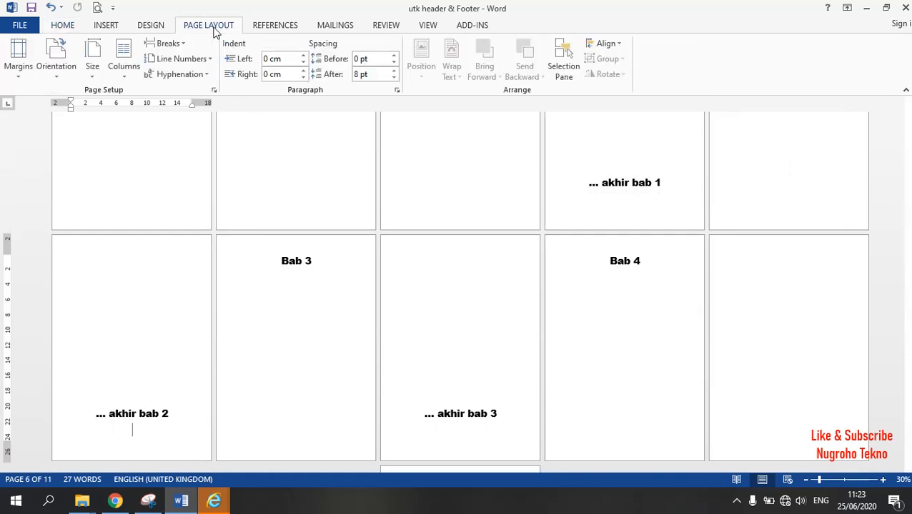
left_click(176, 43)
left_click(243, 259)
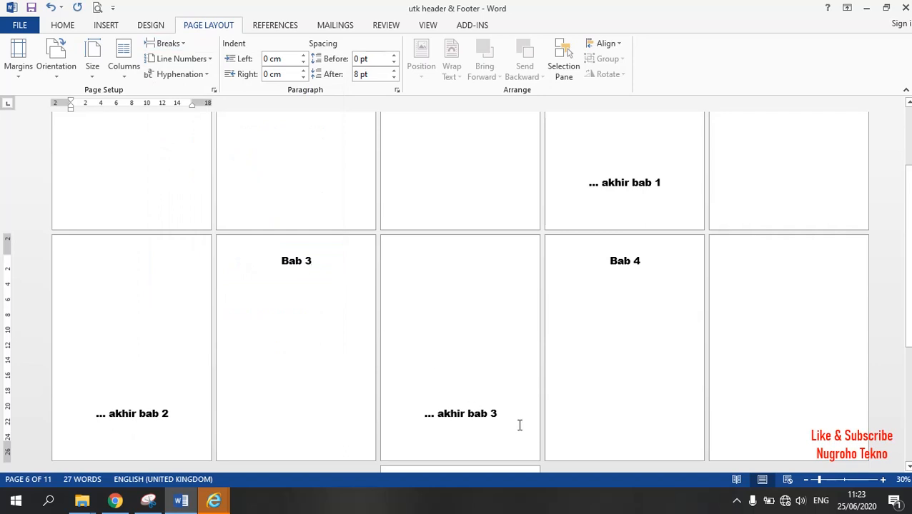
Step: Insert a continuous section break below "... akhir bab 3" and open the Bab 4 page's header for editing
left_click(491, 427)
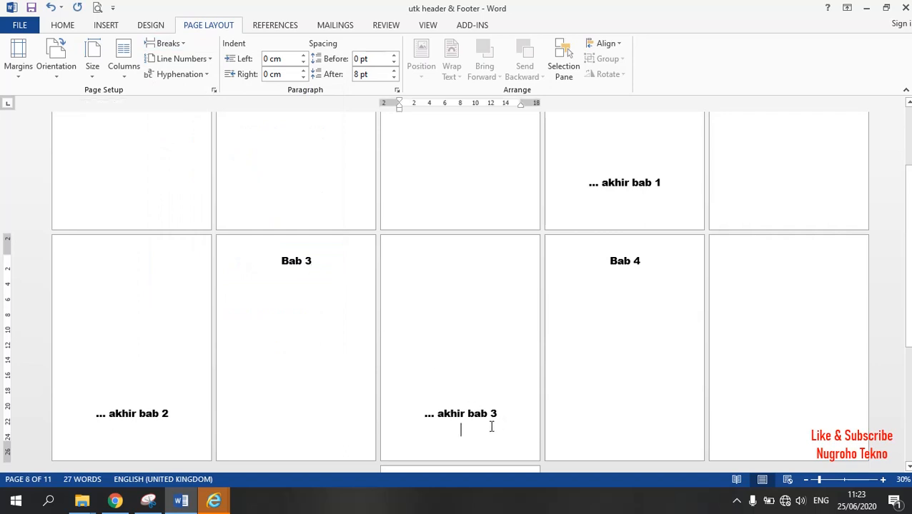
left_click(182, 46)
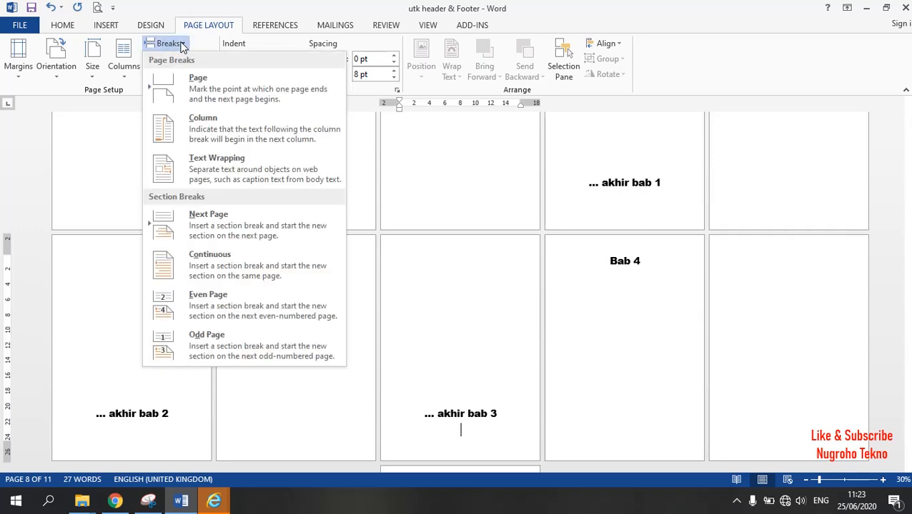
left_click(240, 256)
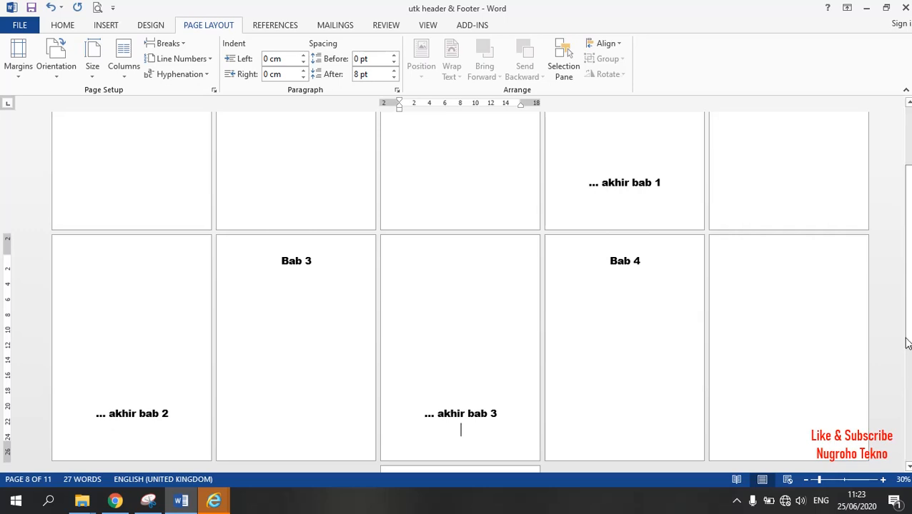
double_click(461, 430)
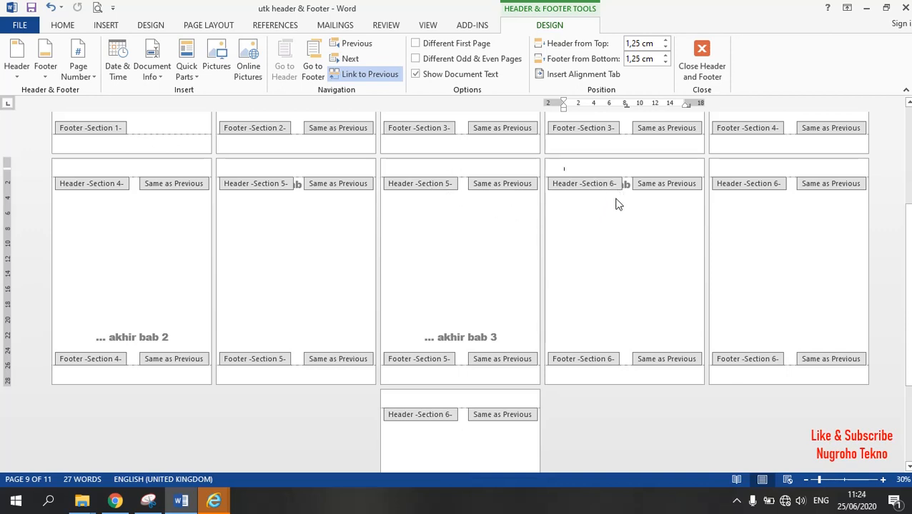
Step: Enter "Daftar isi" in the Section 2 header on the table of contents page
left_click_drag(910, 269, 907, 162)
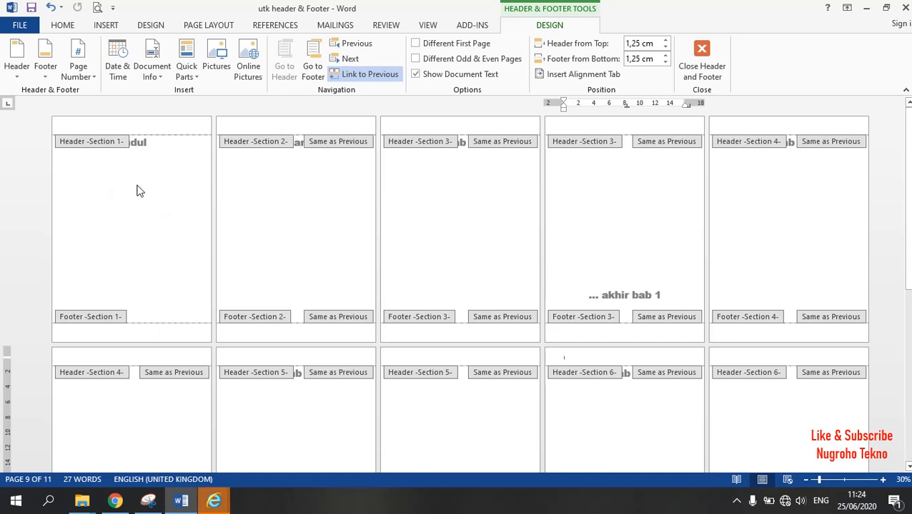
left_click(268, 125)
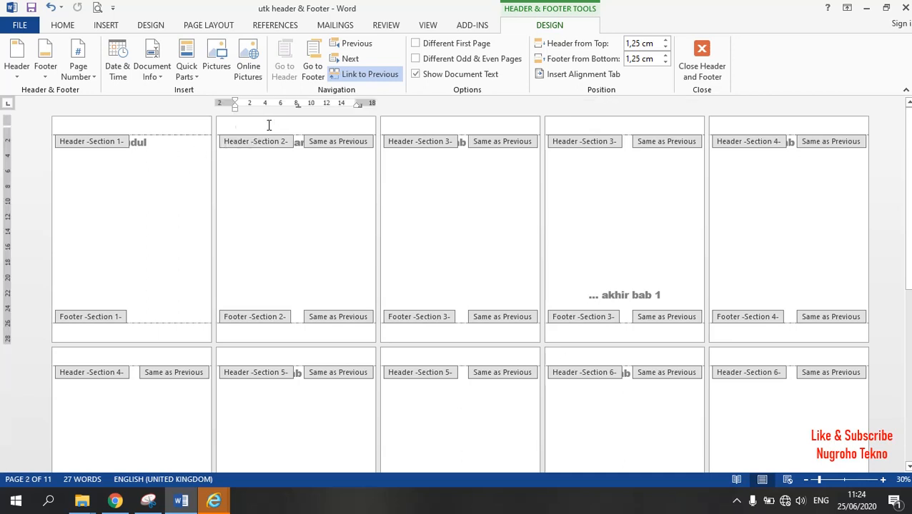
type("Co")
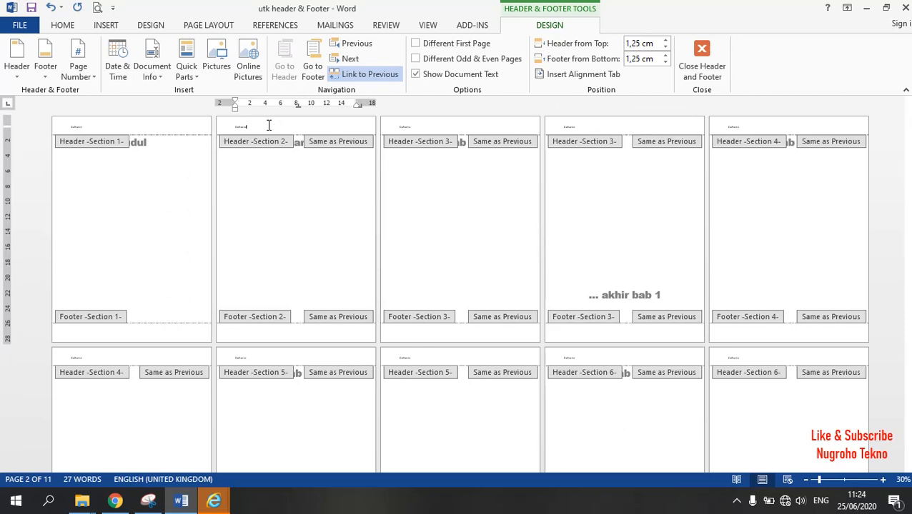
Step: Format the "Daftar isi" text in the Section 2 header as bold Arial Black at 36 pt
left_click_drag(269, 125, 218, 134)
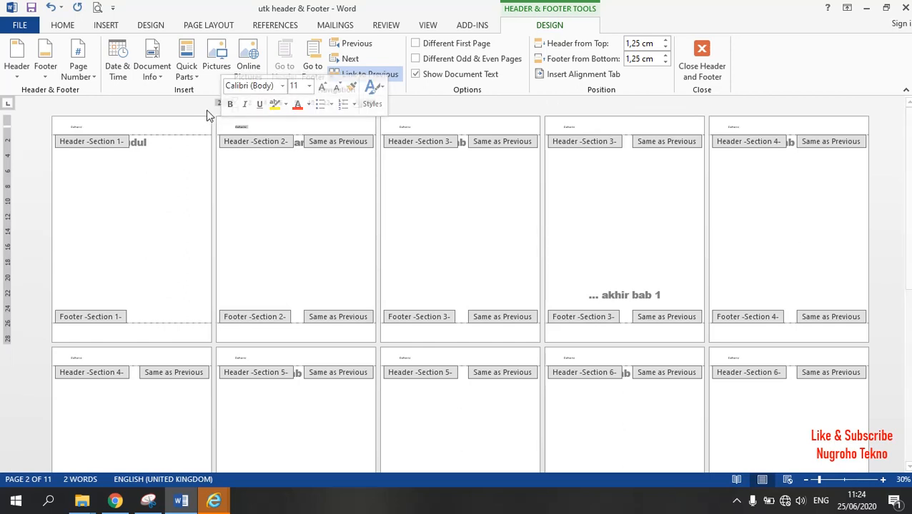
left_click(282, 85)
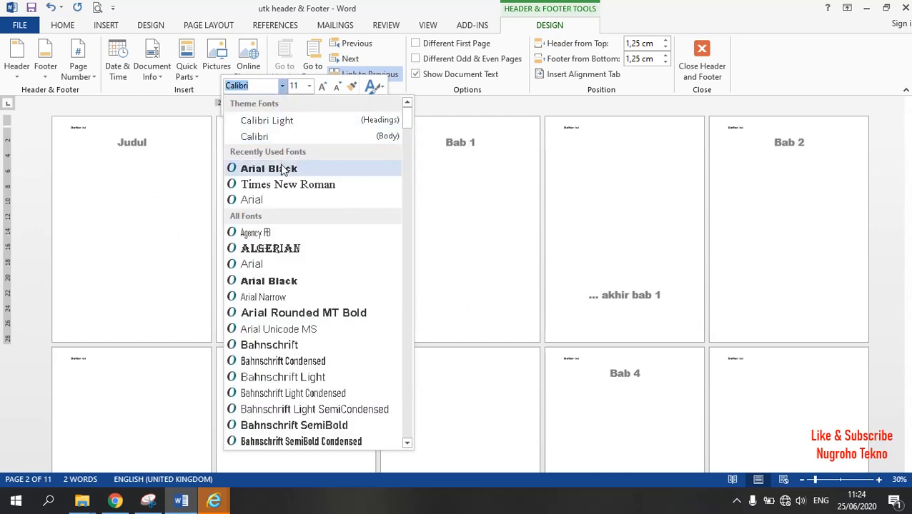
left_click(284, 172)
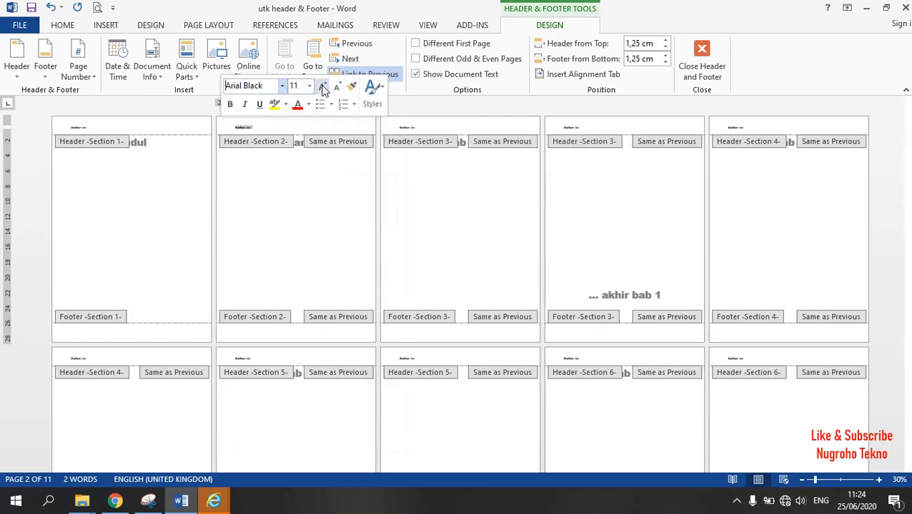
left_click(230, 104)
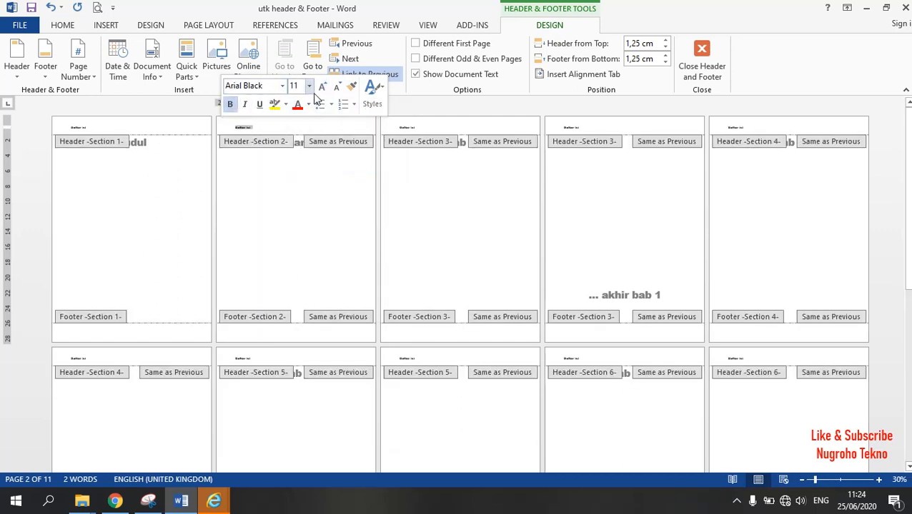
left_click(323, 86)
left_click(322, 87)
left_click(322, 86)
left_click(322, 86)
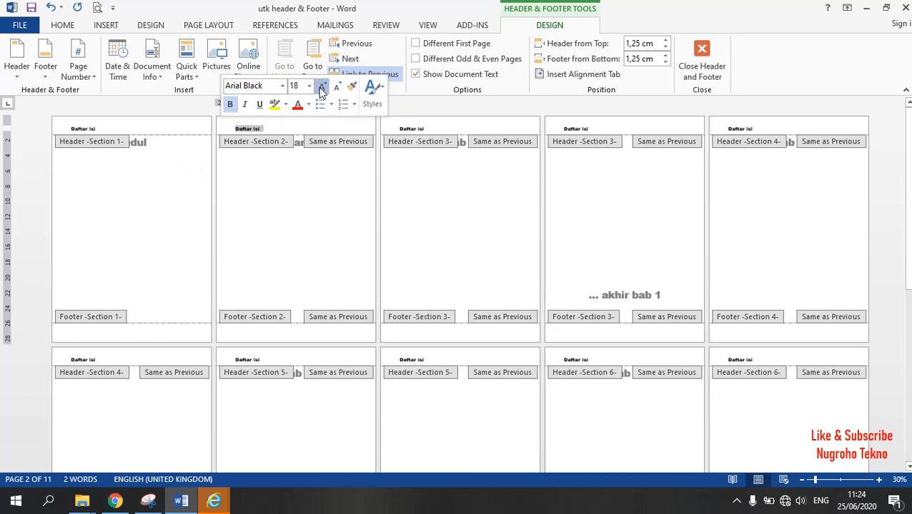
left_click(322, 86)
left_click(322, 86)
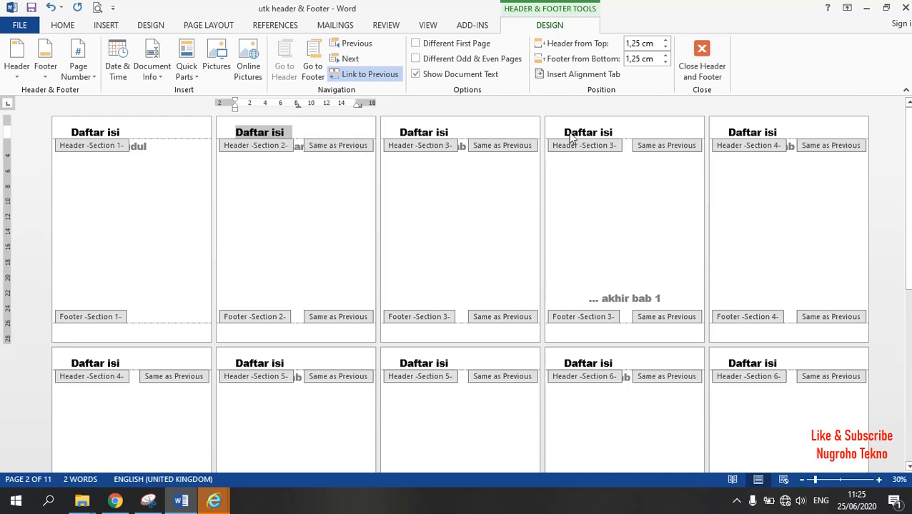
Step: Unlink both the header and the footer of Section 2 from the previous section
left_click(315, 137)
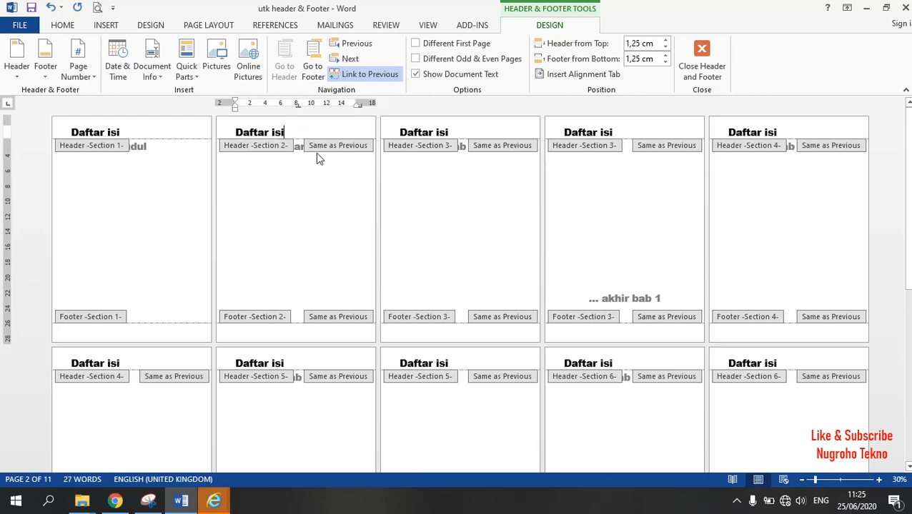
left_click(360, 75)
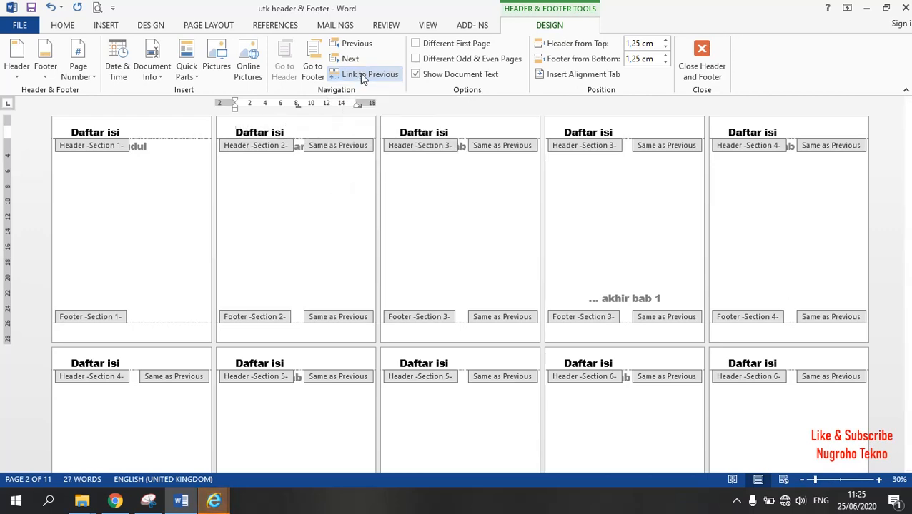
left_click(318, 72)
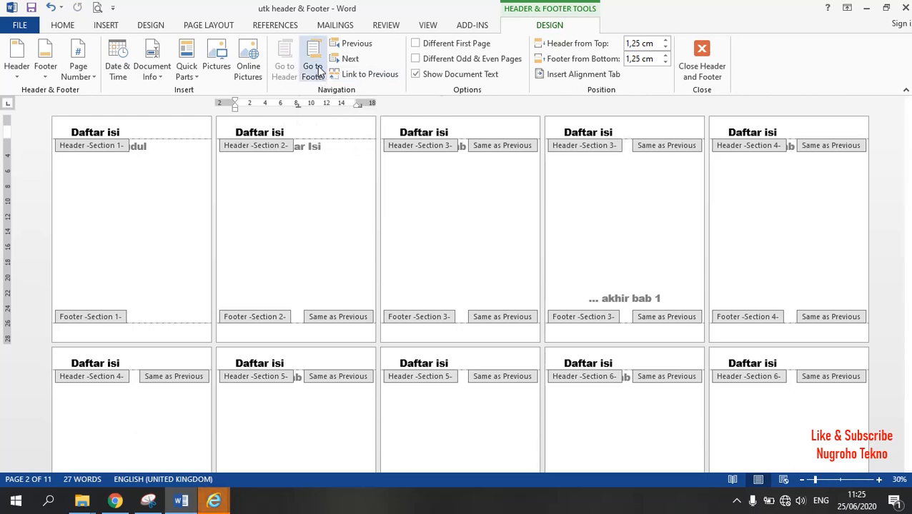
left_click(368, 73)
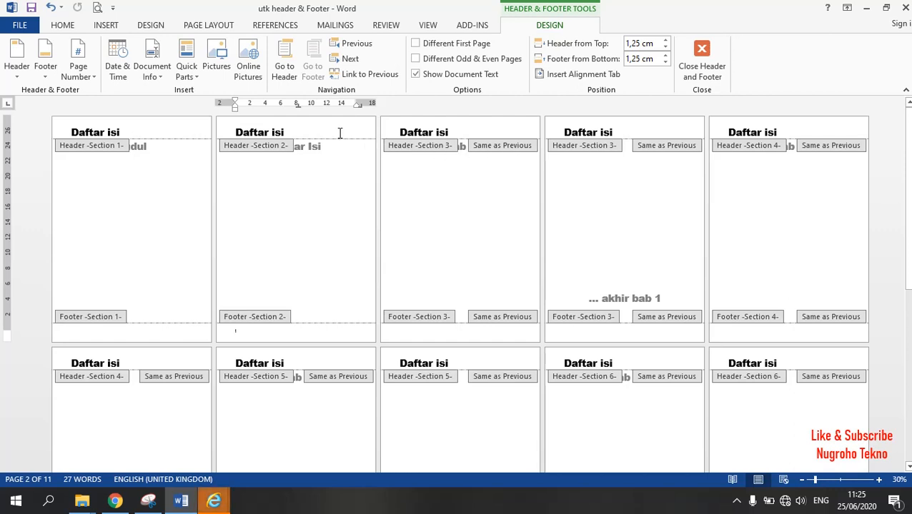
Step: Unlink both the header and the footer of Section 3 from the previous section
left_click(488, 133)
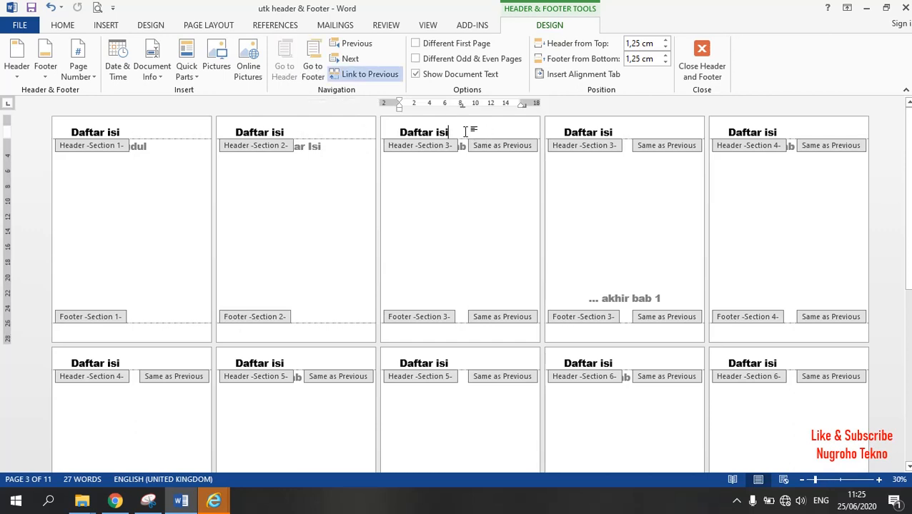
left_click(385, 78)
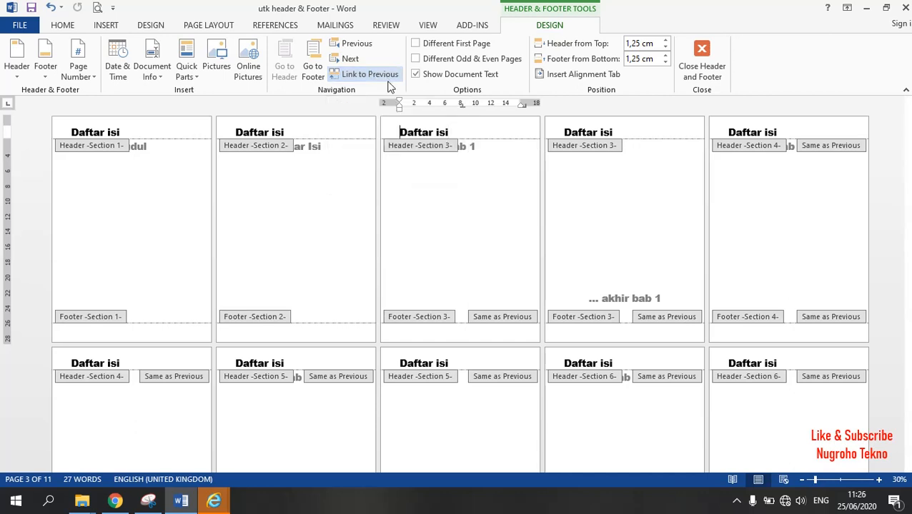
left_click(315, 68)
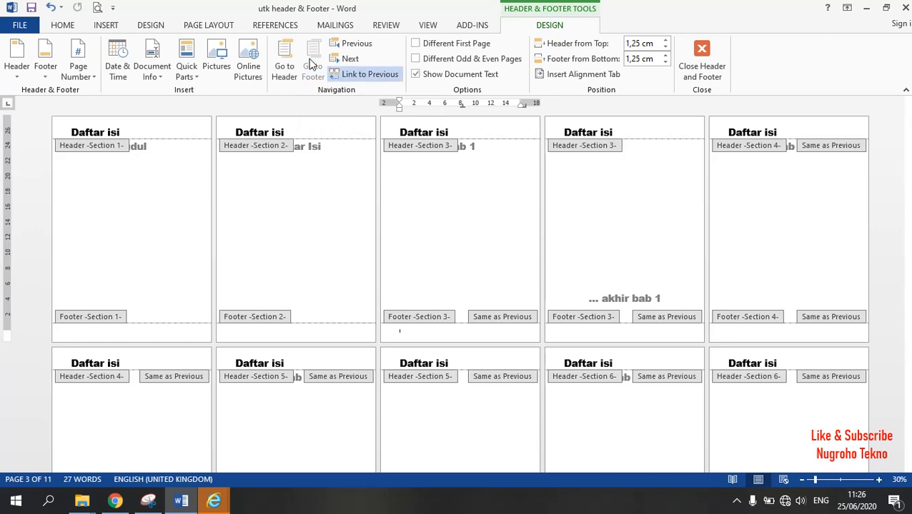
left_click(379, 75)
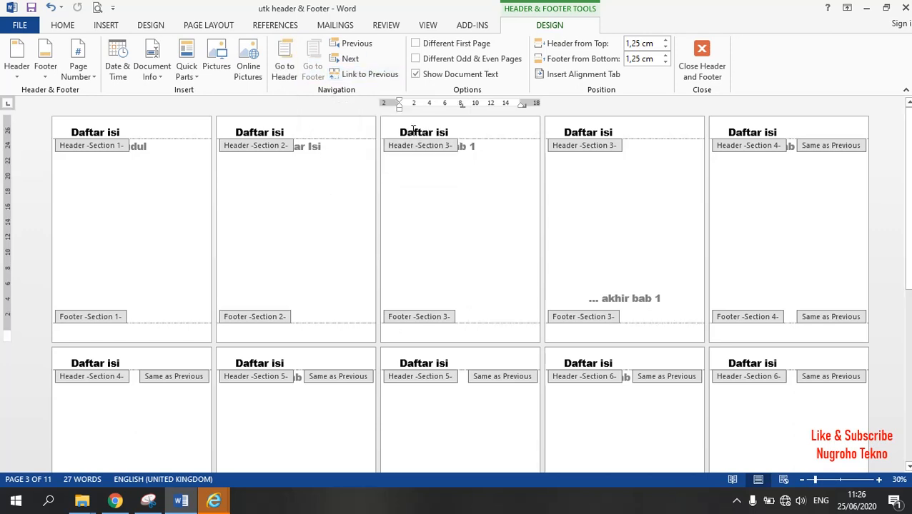
Step: Replace the Section 3 header text with "Bab 1" and align it right
left_click_drag(410, 130, 455, 133)
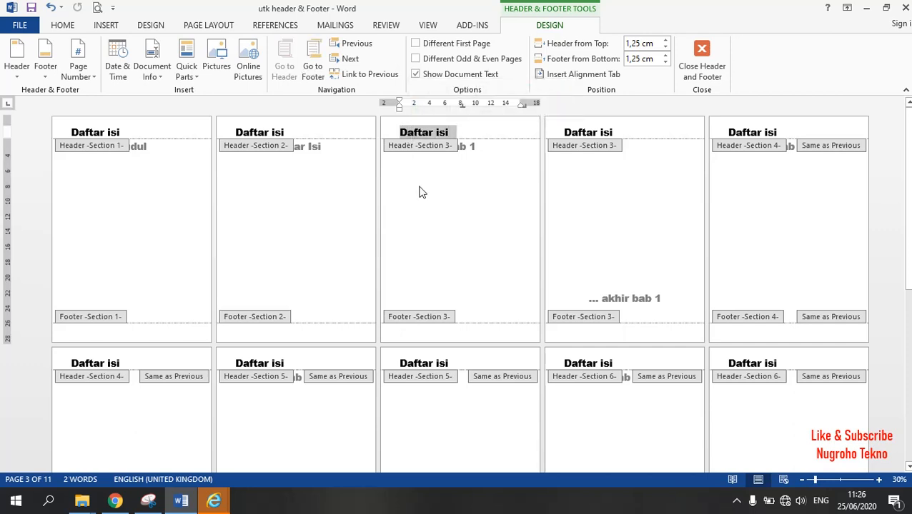
type("Bab")
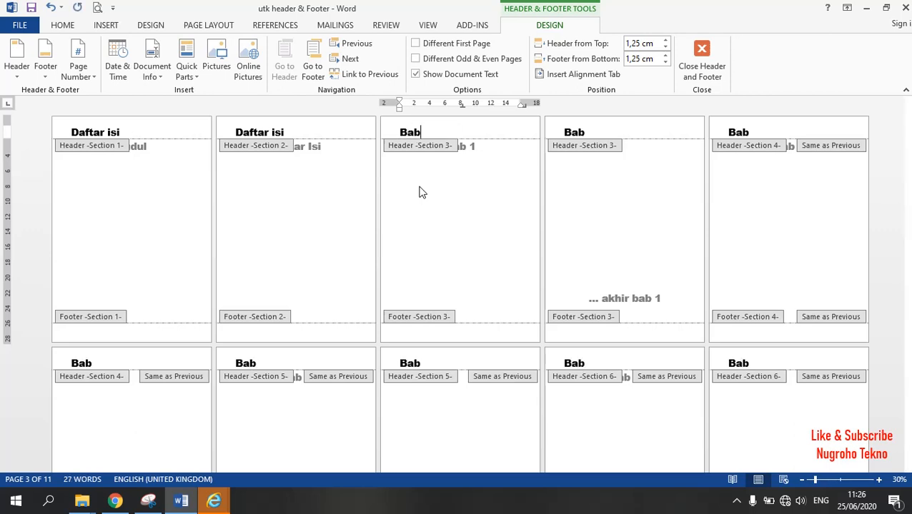
type("1")
left_click(422, 132)
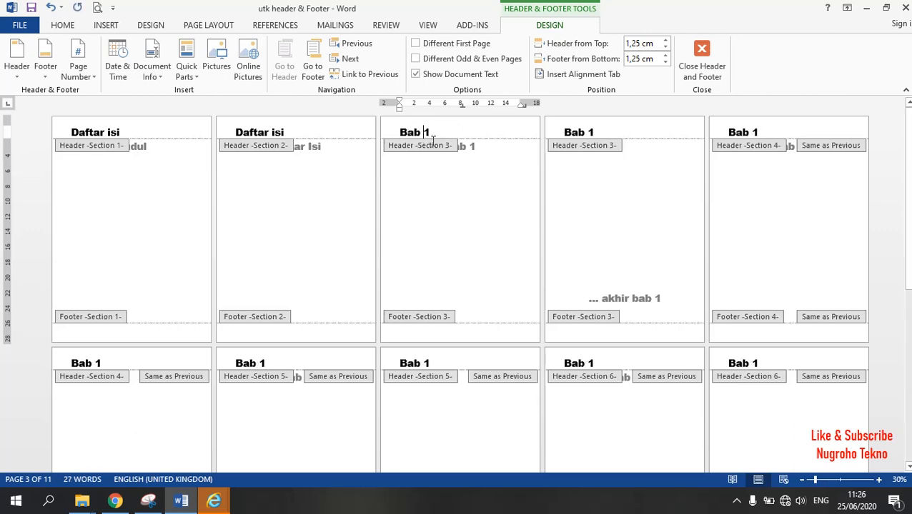
left_click(440, 129)
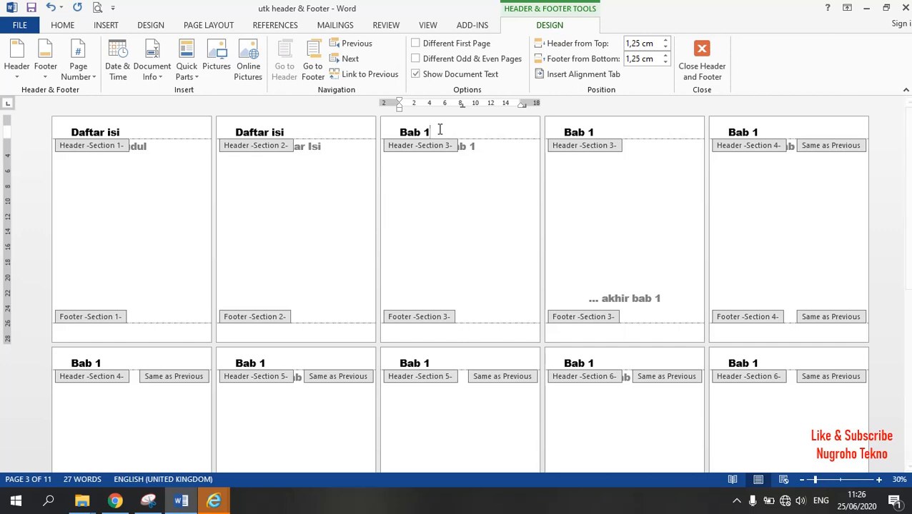
key("ctrl+r")
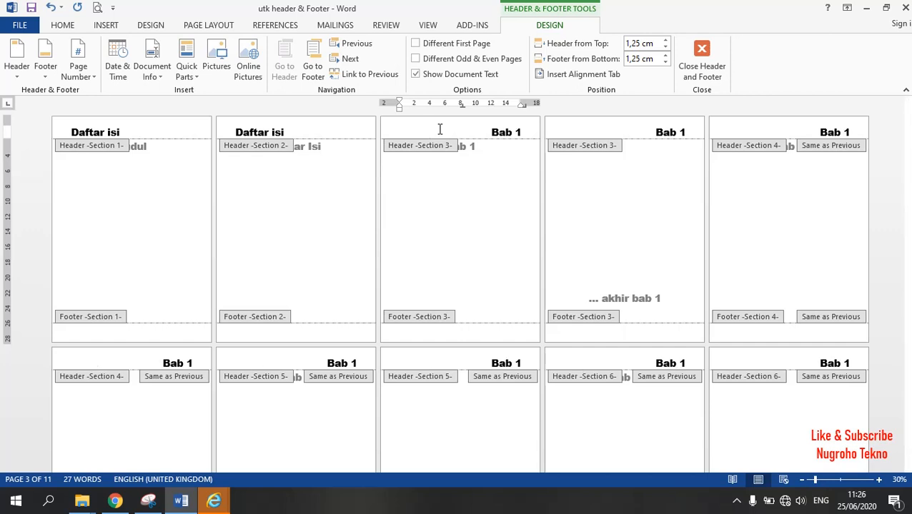
Step: Delete the "Daftar isi" text from the Section 1 header on the title page
left_click(67, 26)
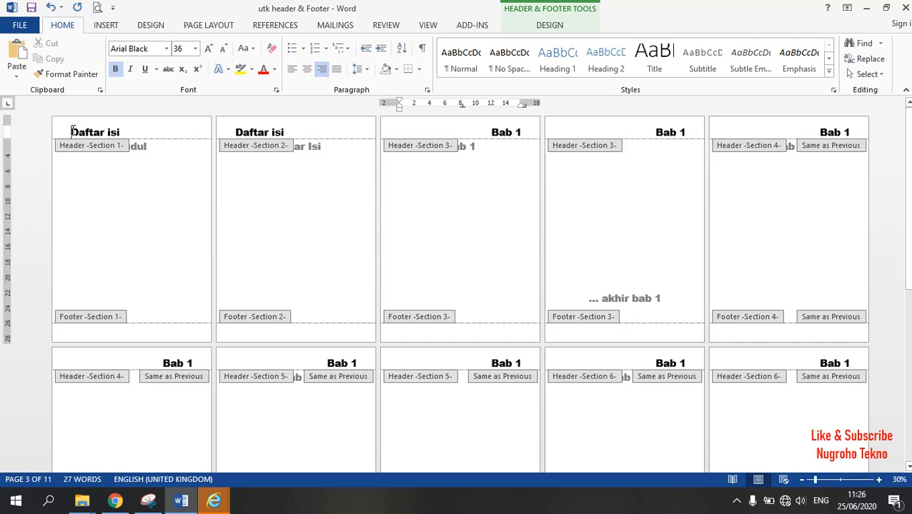
left_click_drag(71, 131, 129, 132)
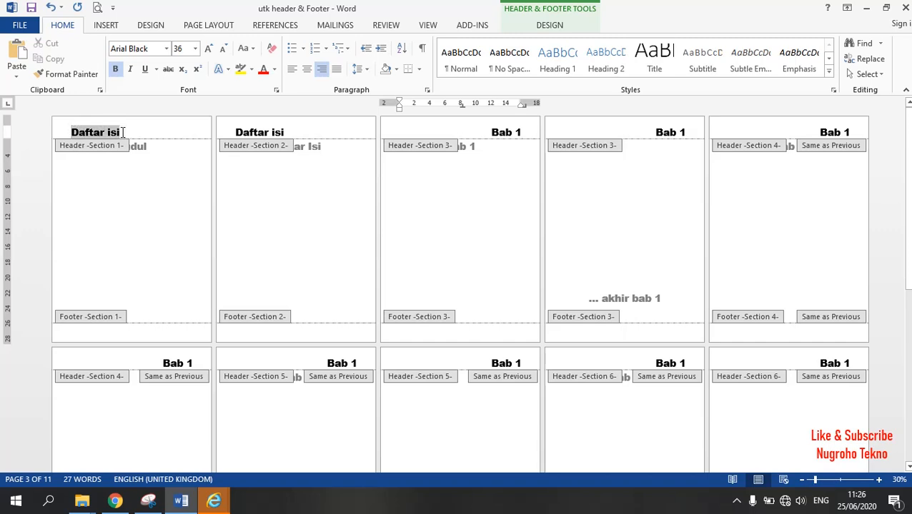
key("Delete")
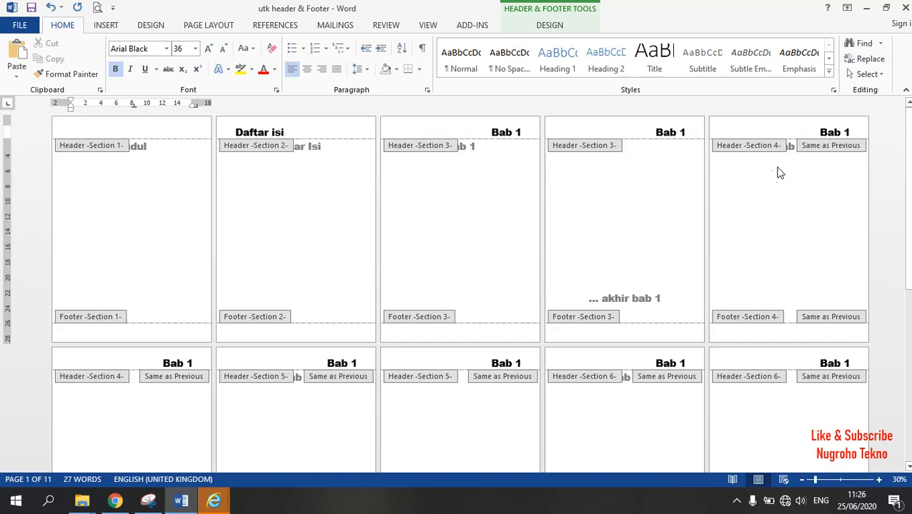
Step: Enter "Daftar isi" in the Section 2 footer and format it in Arial Black at 26 pt
left_click(315, 334)
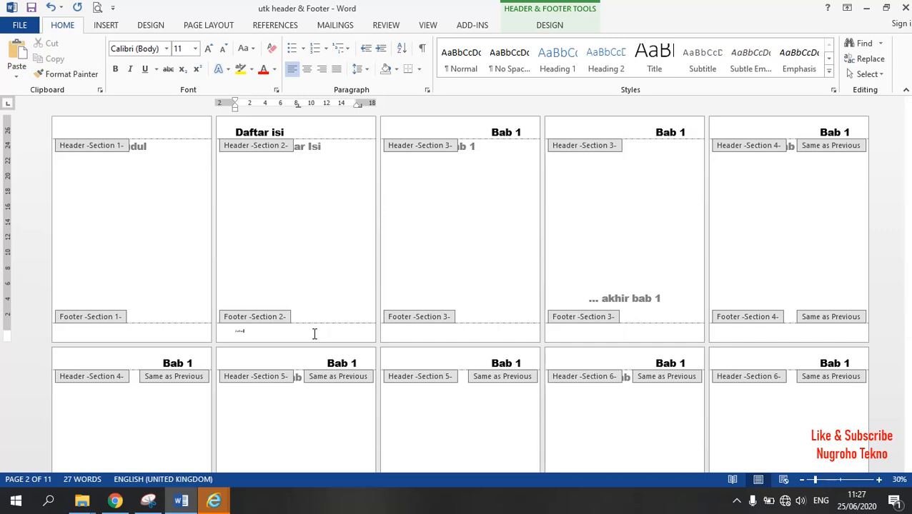
key("ctrl+a")
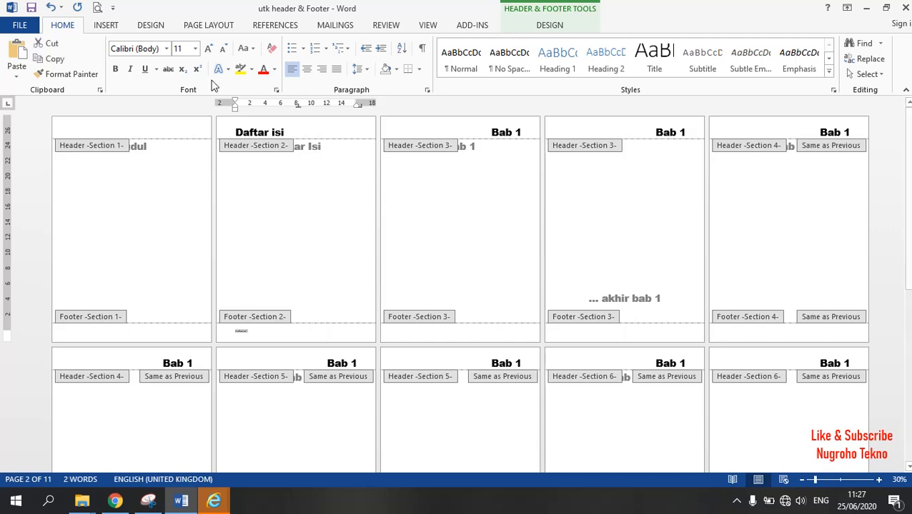
left_click(195, 49)
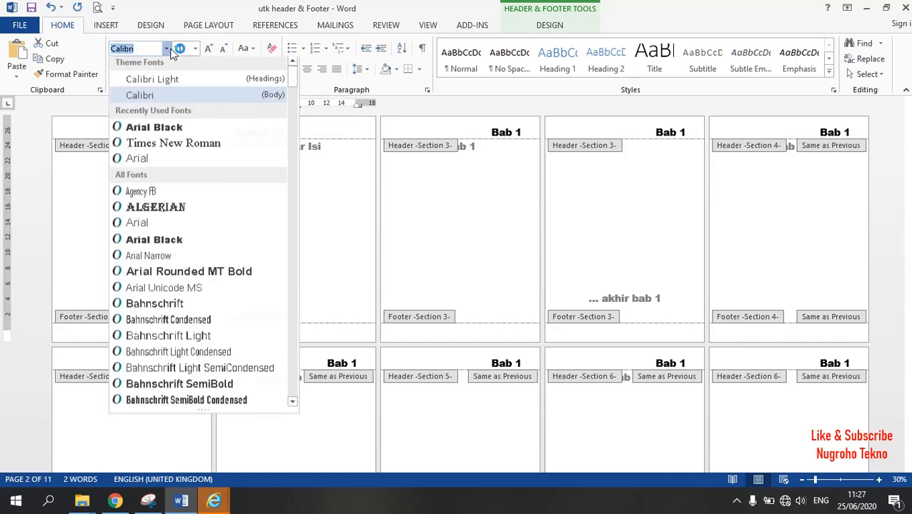
left_click(147, 131)
left_click(208, 49)
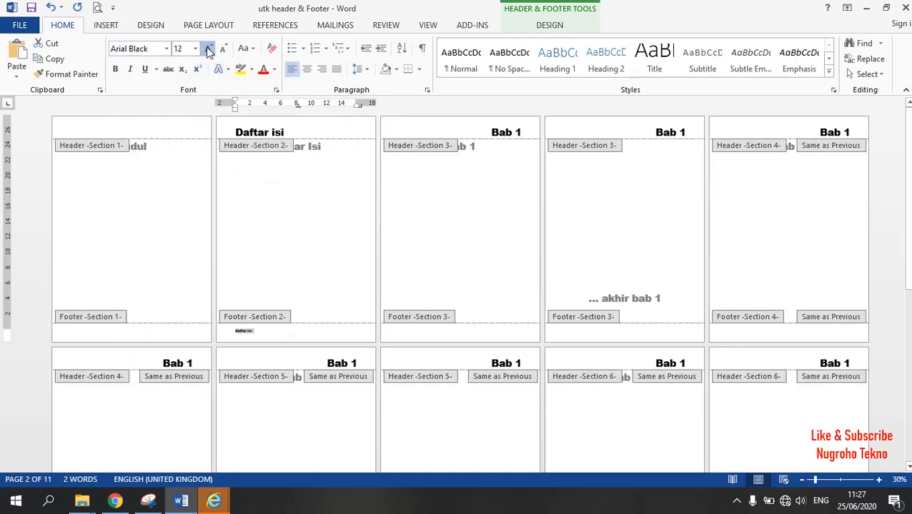
left_click(207, 48)
left_click(207, 49)
left_click(208, 49)
left_click(208, 49)
left_click(208, 49)
left_click(208, 49)
left_click(208, 49)
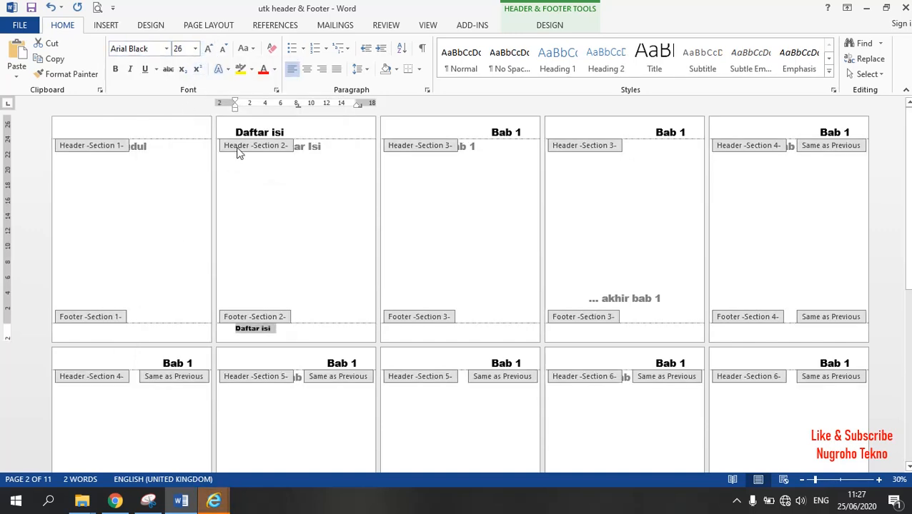
Step: Right-align the Section 2 header text, and copy and justify the "Daftar isi" text in the Section 2 footer
left_click(292, 132)
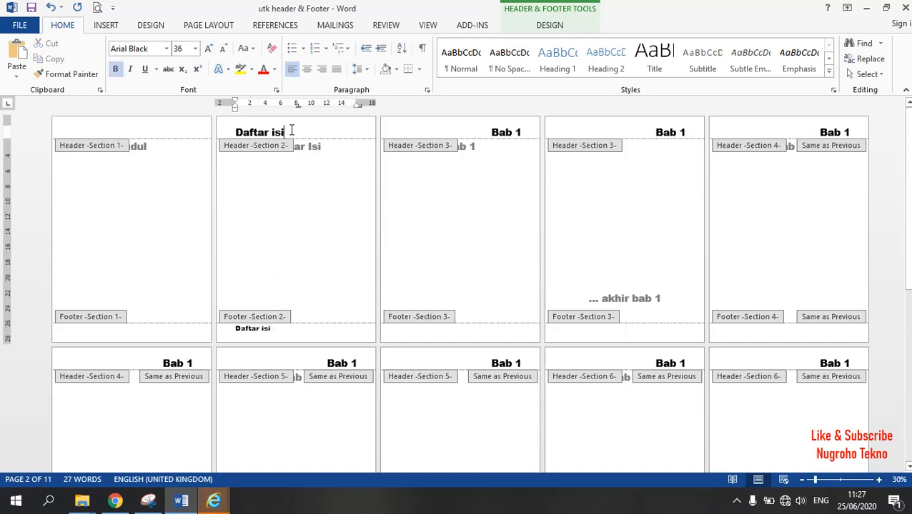
key("ctrl+r")
left_click(278, 330)
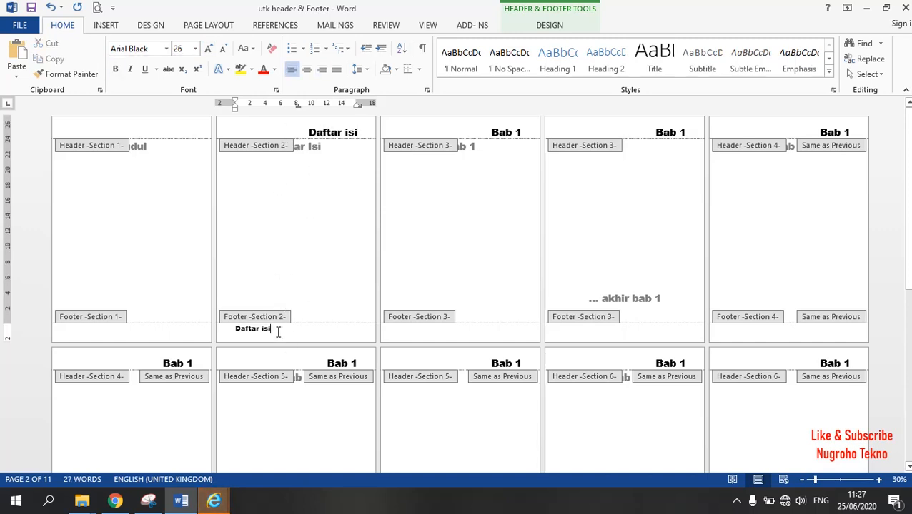
key("ctrl+a")
key("ctrl+c")
key("ctrl+j")
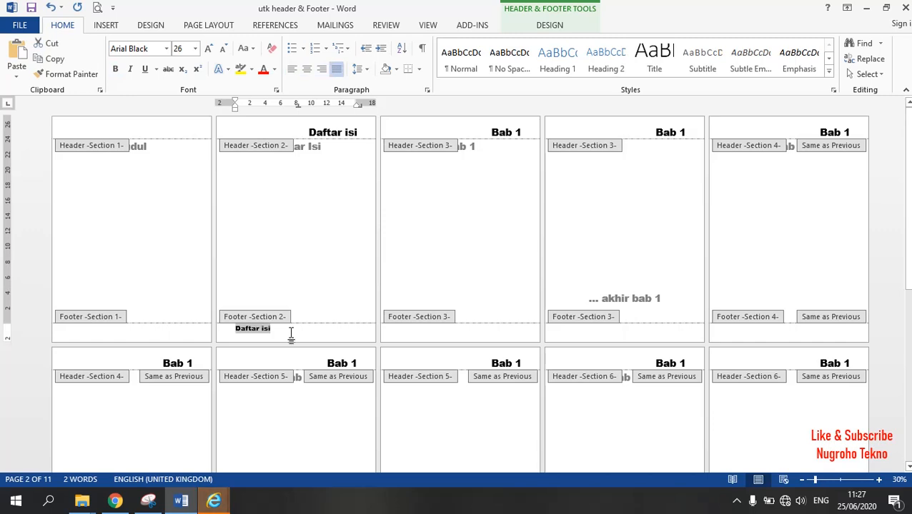
Step: Paste the copied "Daftar isi" text into the Section 3 footer and enlarge it to 36 pt
left_click(397, 335)
key("ctrl+v")
key("ctrl+a")
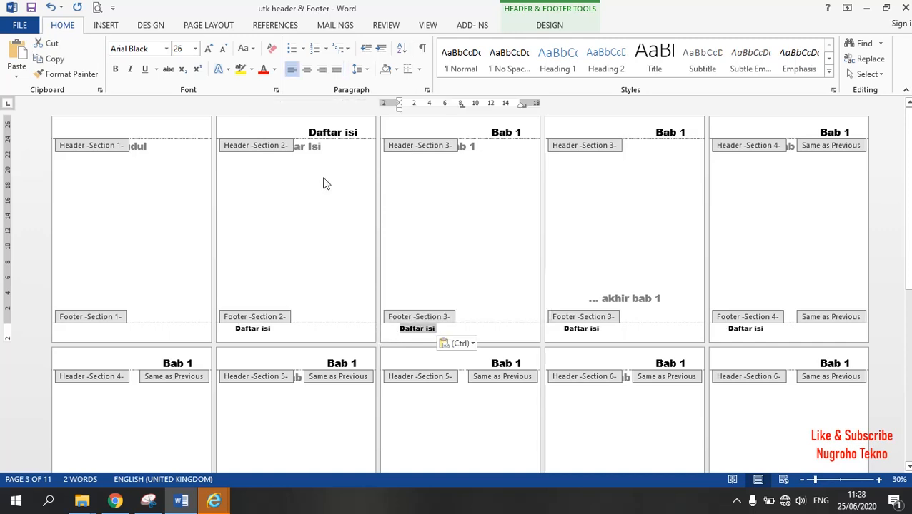
left_click(211, 50)
left_click(210, 50)
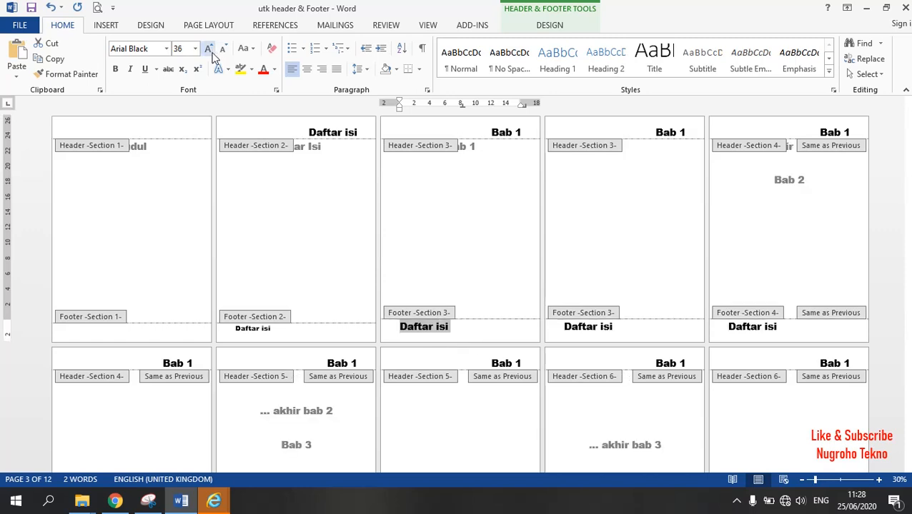
Step: Reduce the Section 3 footer text to 28 pt, replace it with "Pendahuluan", and return to the document body
left_click(223, 49)
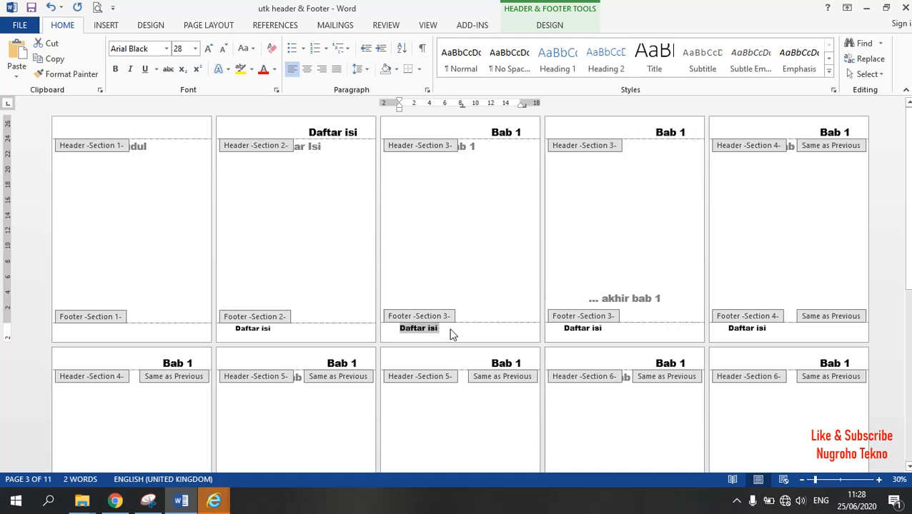
type("Pen")
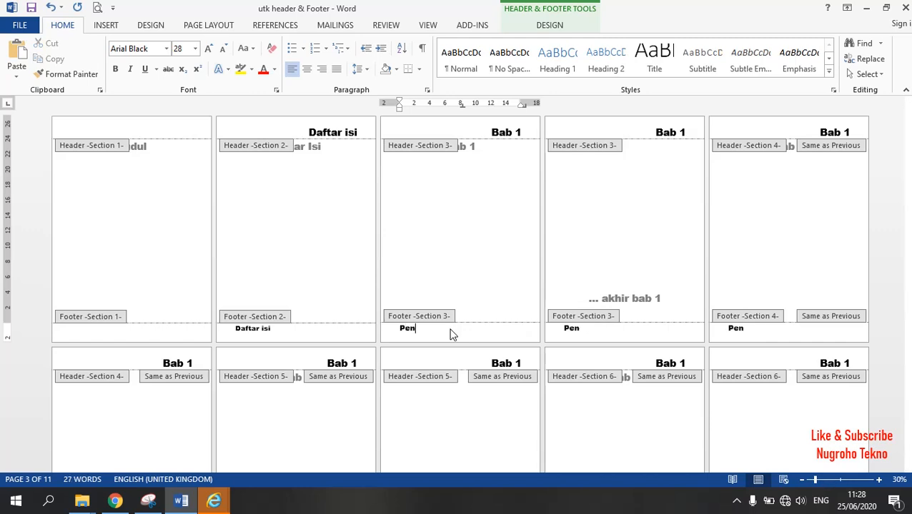
type("dahuluan")
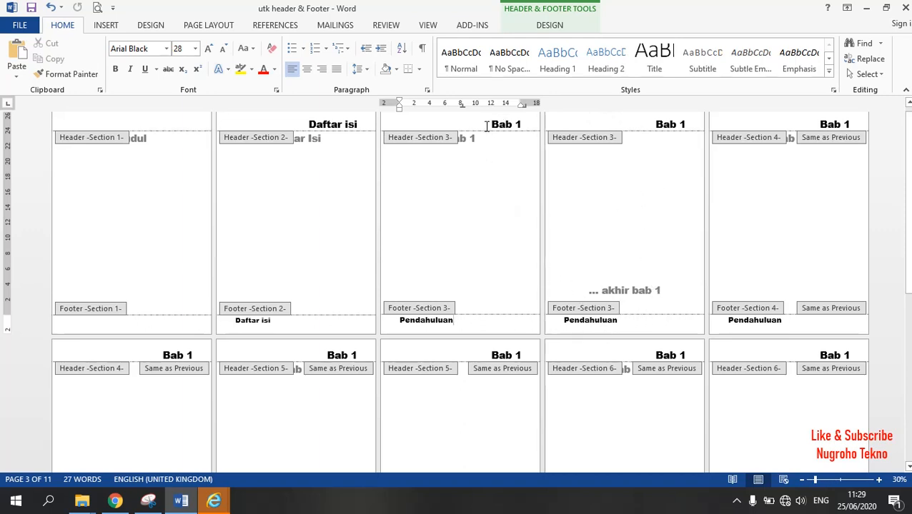
double_click(502, 175)
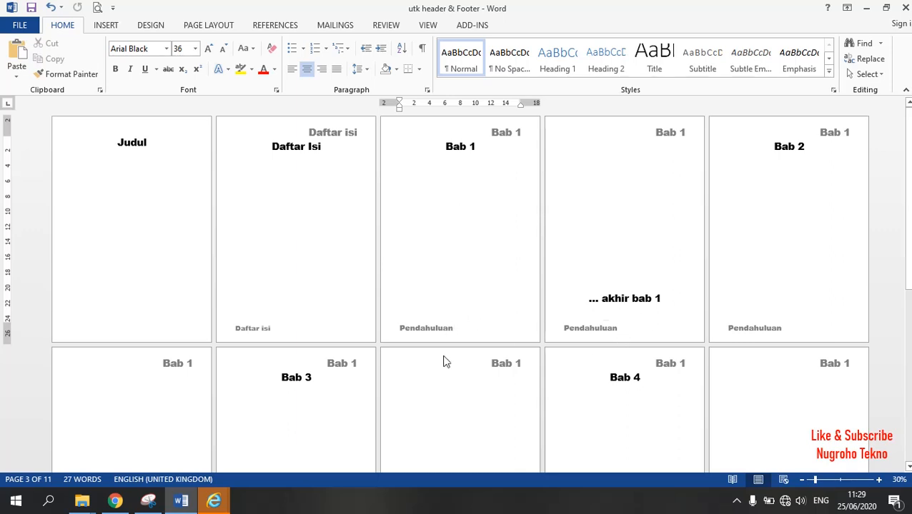
Step: Unlink both the header and the footer of Section 4, where Bab 2 starts, from the previous section
double_click(791, 134)
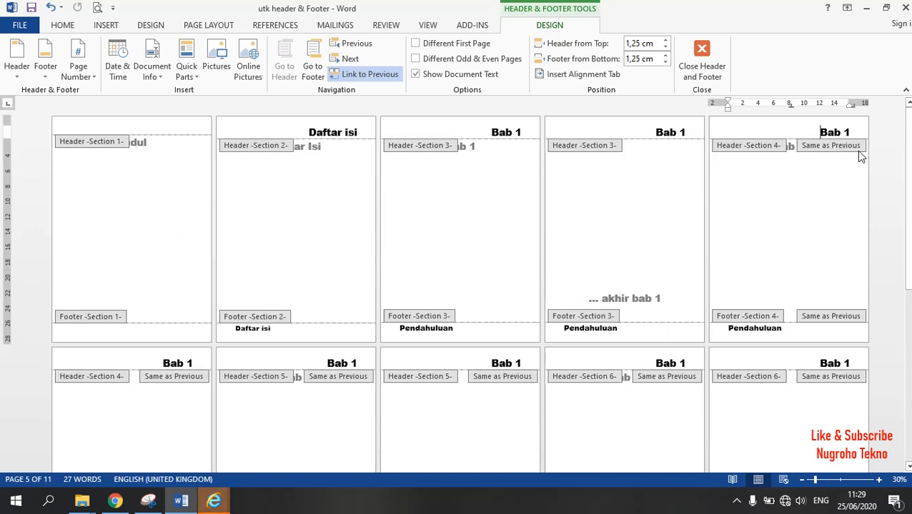
left_click(371, 74)
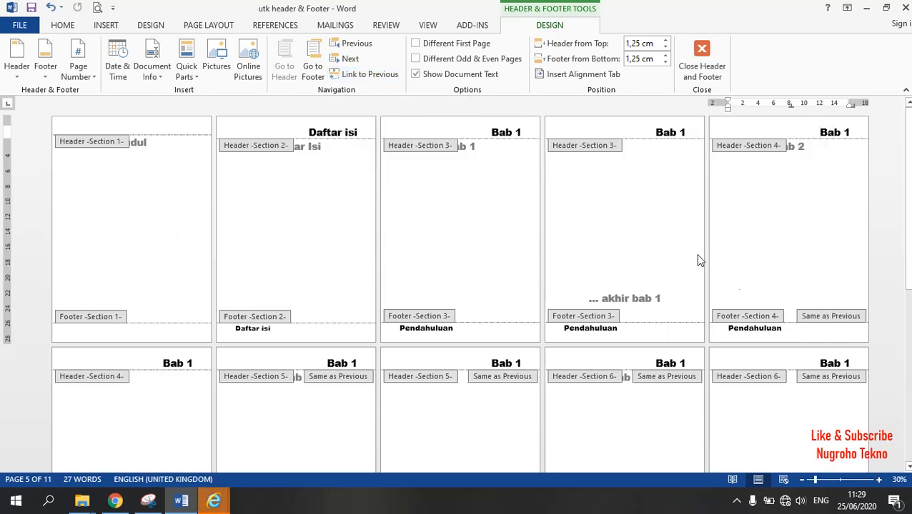
left_click(315, 69)
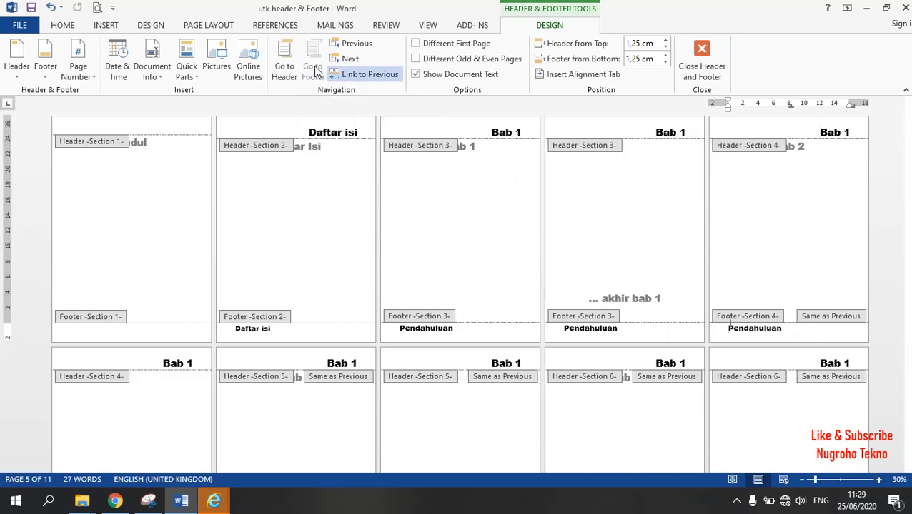
left_click(360, 76)
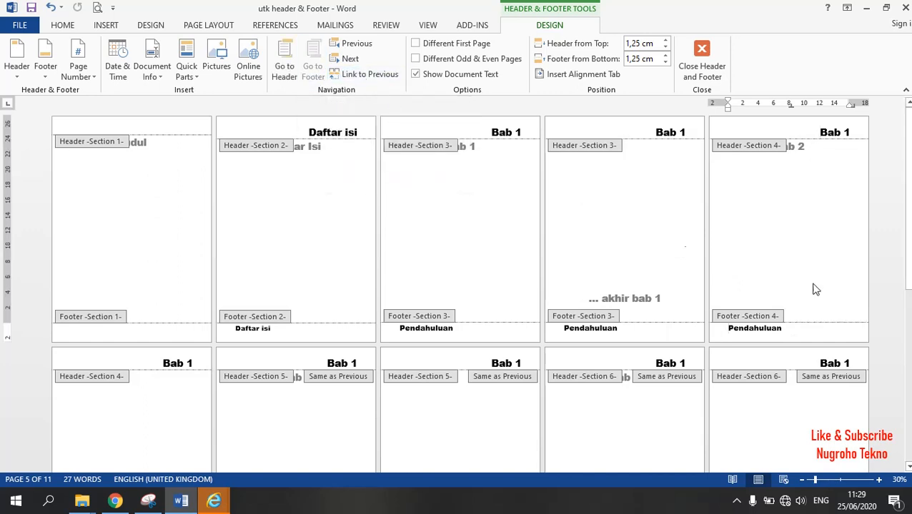
Step: Change the Section 4 header to "Bab 2" and replace its footer text with "Pustaka"
left_click(847, 135)
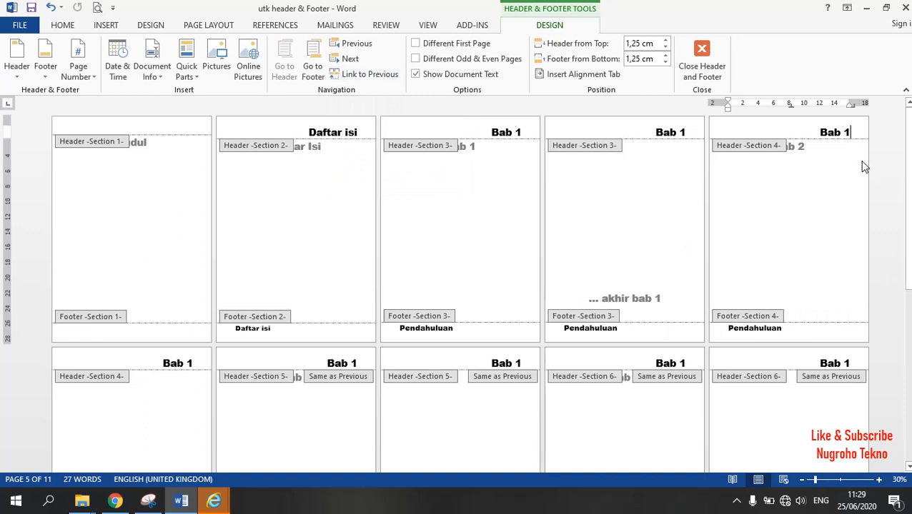
key("BackSpace")
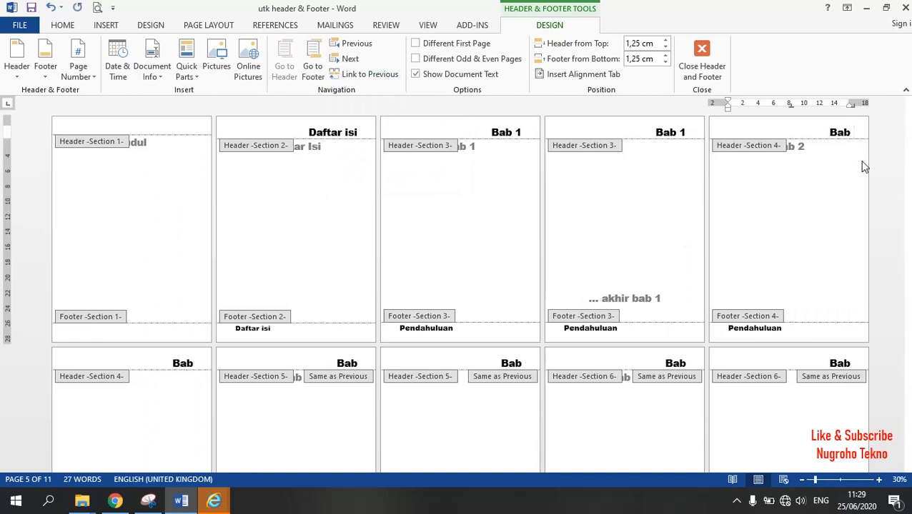
type("2")
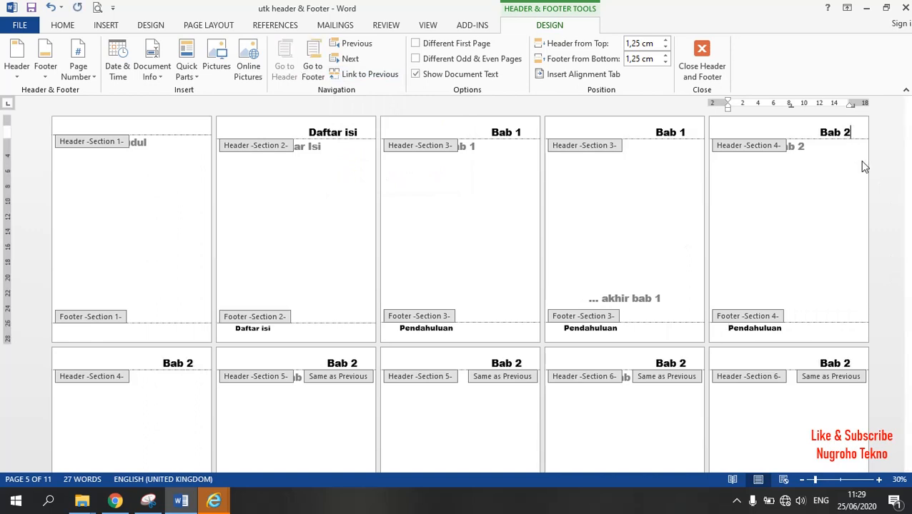
double_click(764, 330)
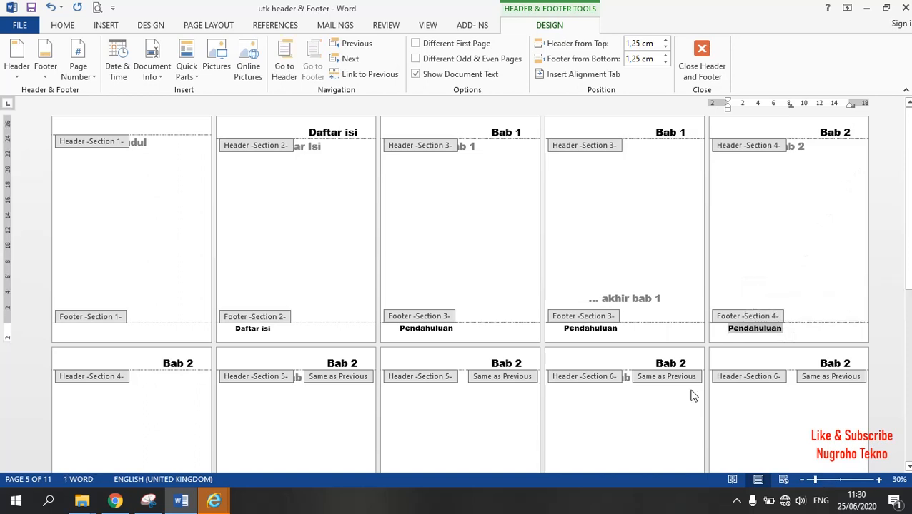
type("Pustaka")
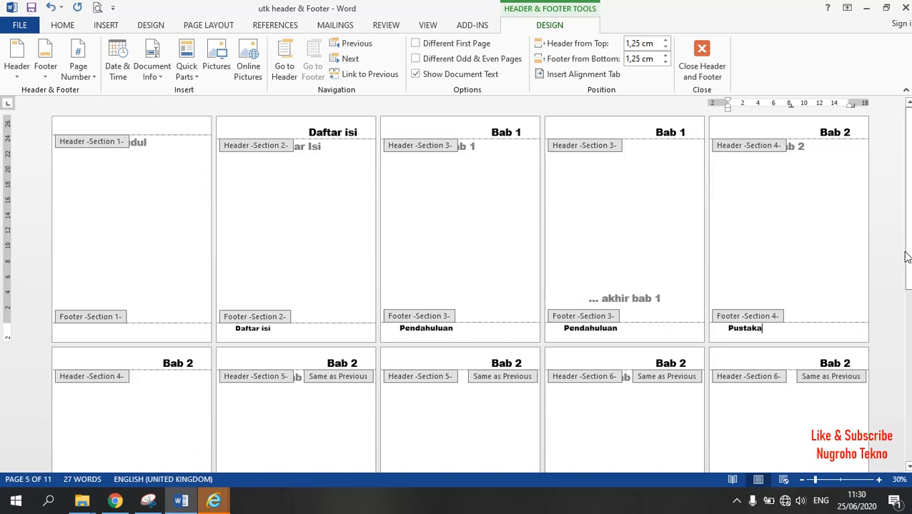
Step: Unlink both the header and the footer of Section 5, where Bab 3 starts, from the previous section
left_click_drag(906, 259, 909, 343)
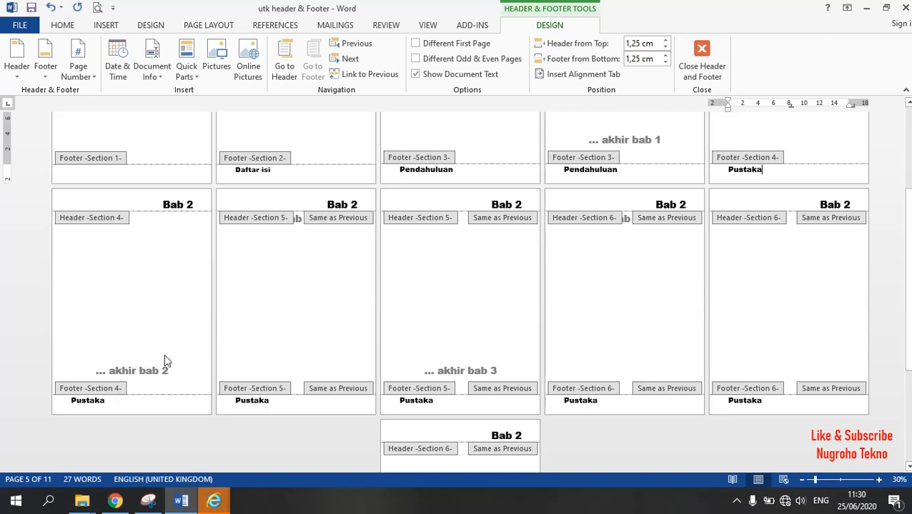
double_click(312, 269)
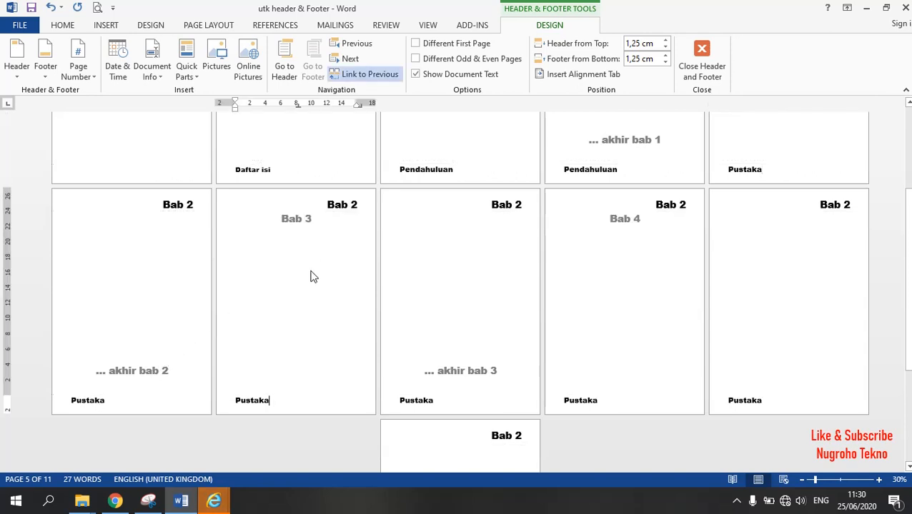
double_click(297, 213)
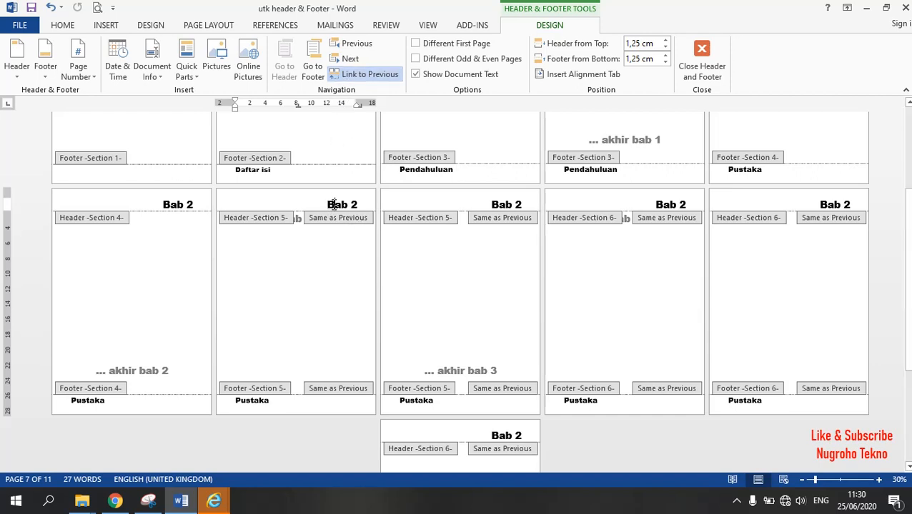
left_click(355, 75)
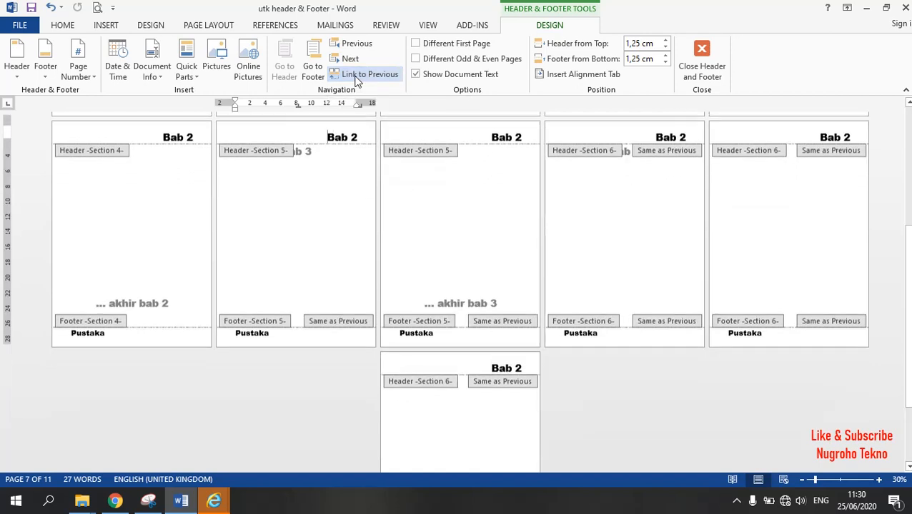
left_click(312, 66)
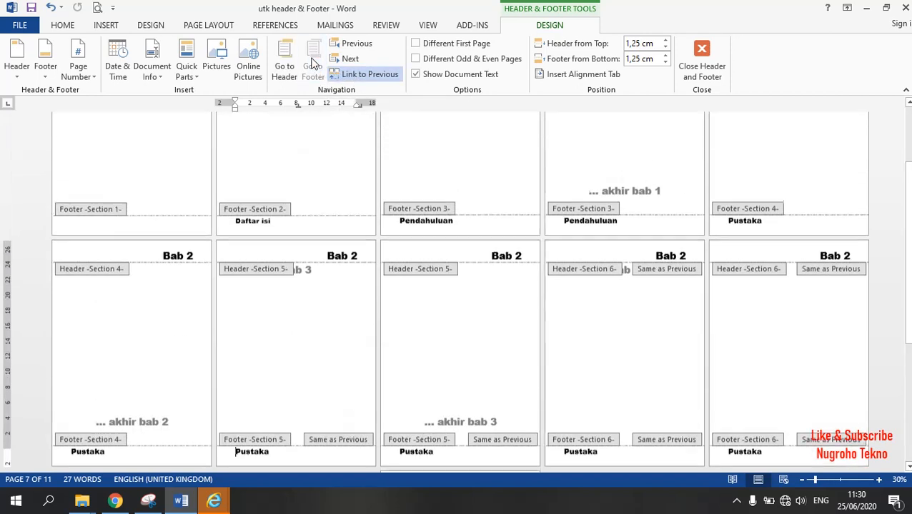
left_click(357, 77)
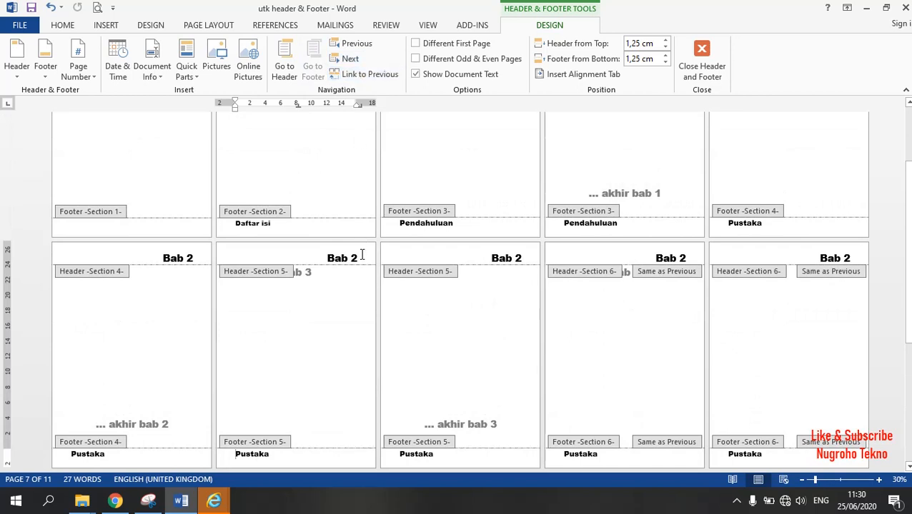